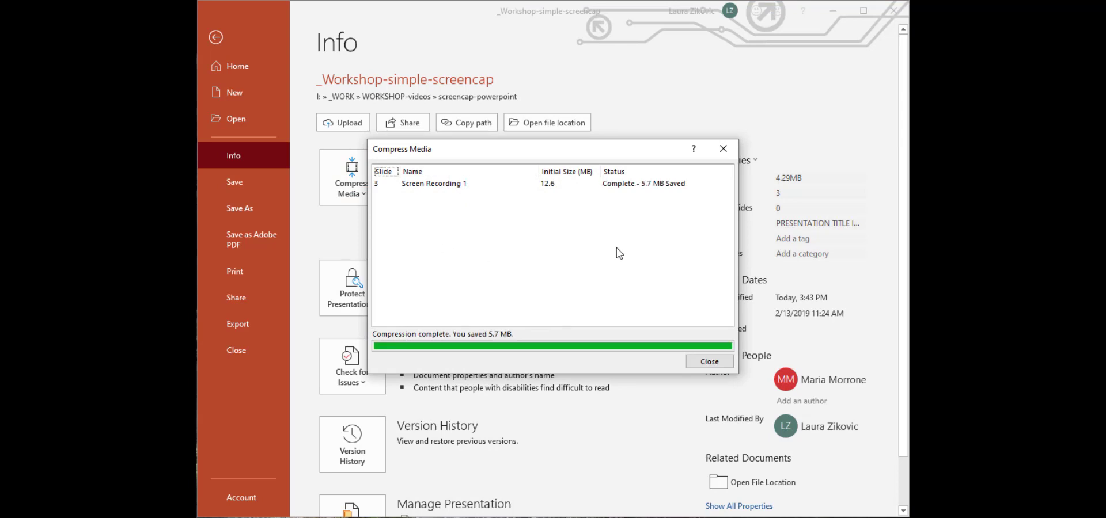
Dismiss the media compression results and save the presentation as test-presentation, replacing the existing file in the test-presentation folder
left_click(693, 360)
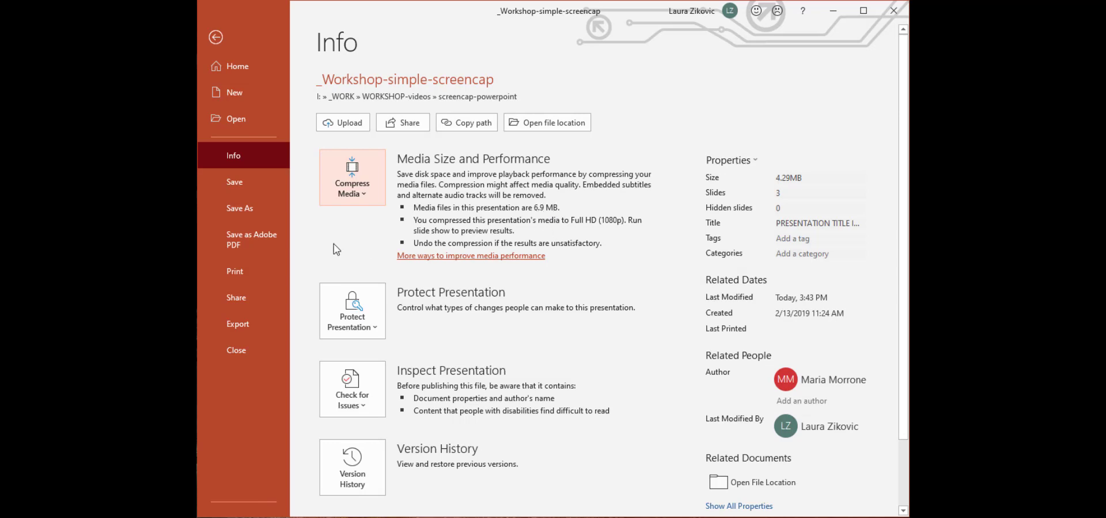
left_click(216, 37)
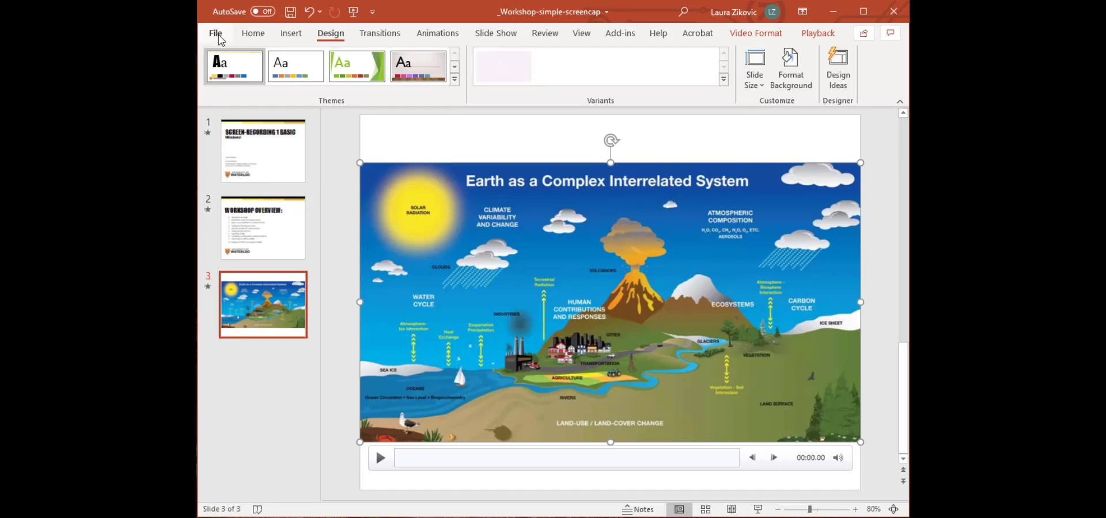
left_click(217, 35)
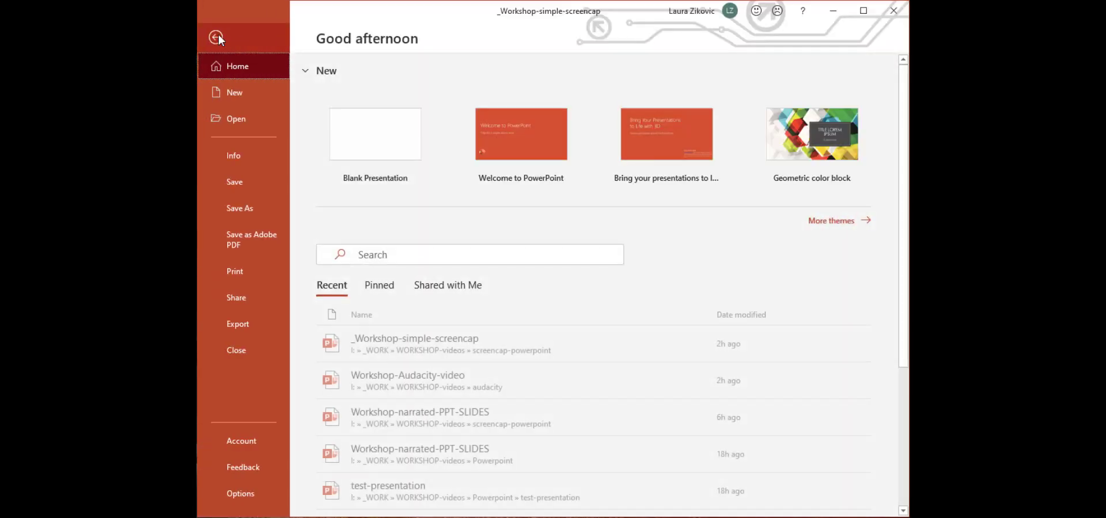
left_click(263, 208)
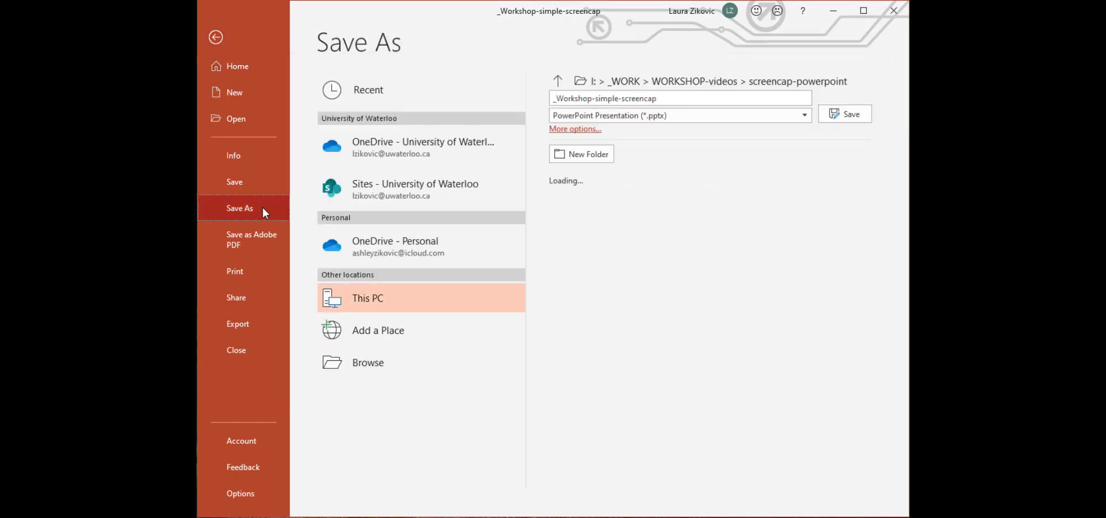
left_click(366, 363)
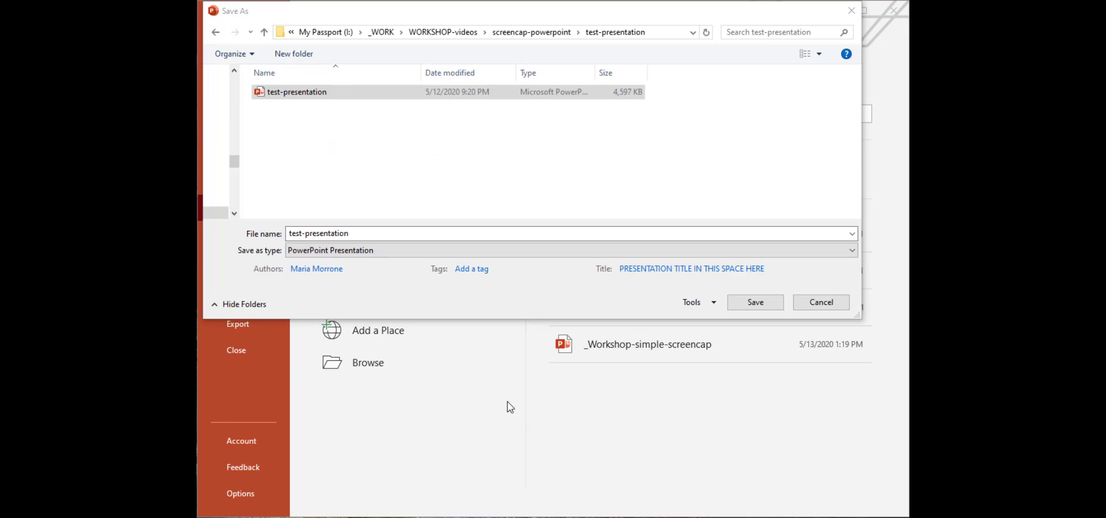
left_click(291, 93)
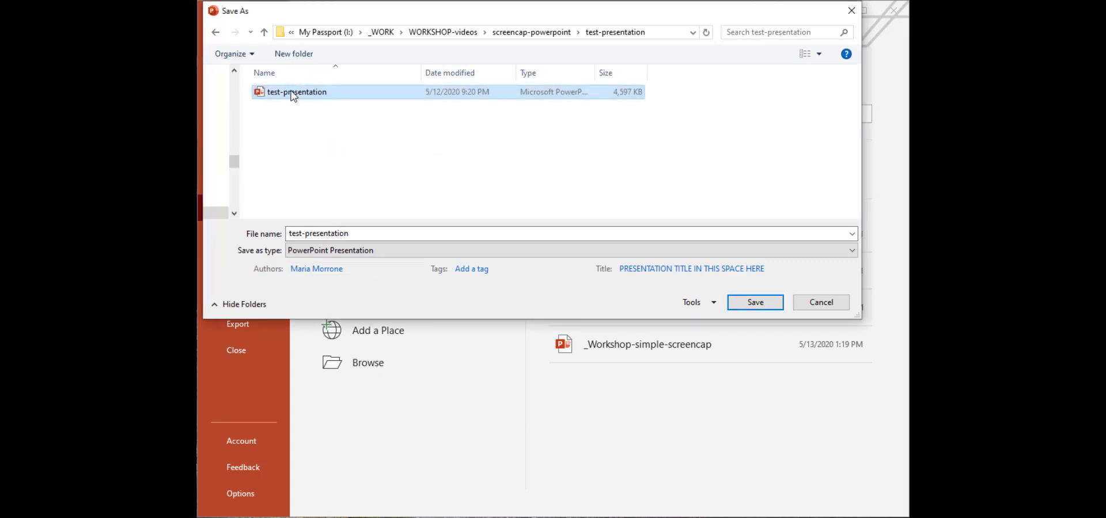
left_click(755, 304)
left_click(578, 339)
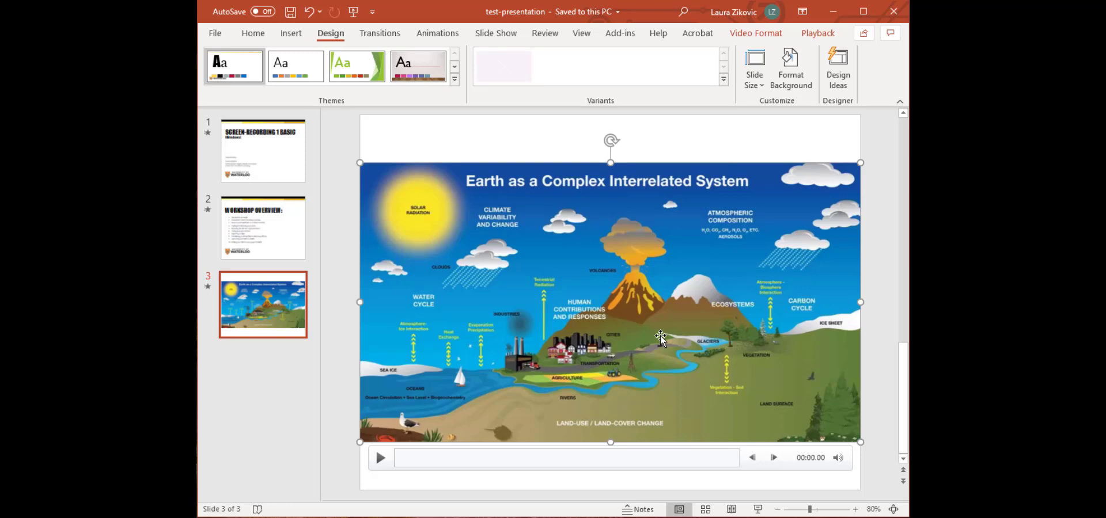
Export the screen recording on slide 3 as a media file named test-presentation in the test-presentation folder
right_click(579, 380)
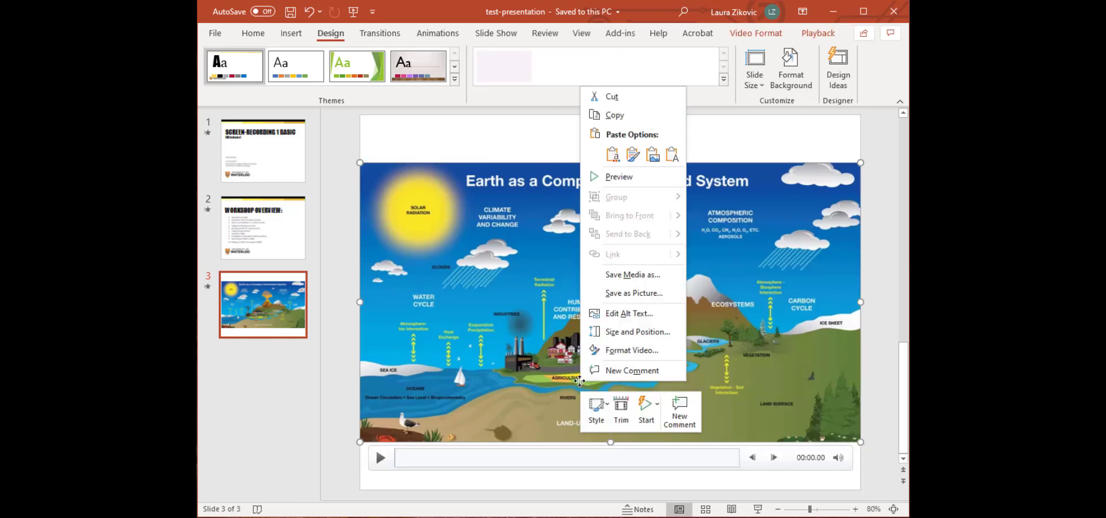
left_click(614, 277)
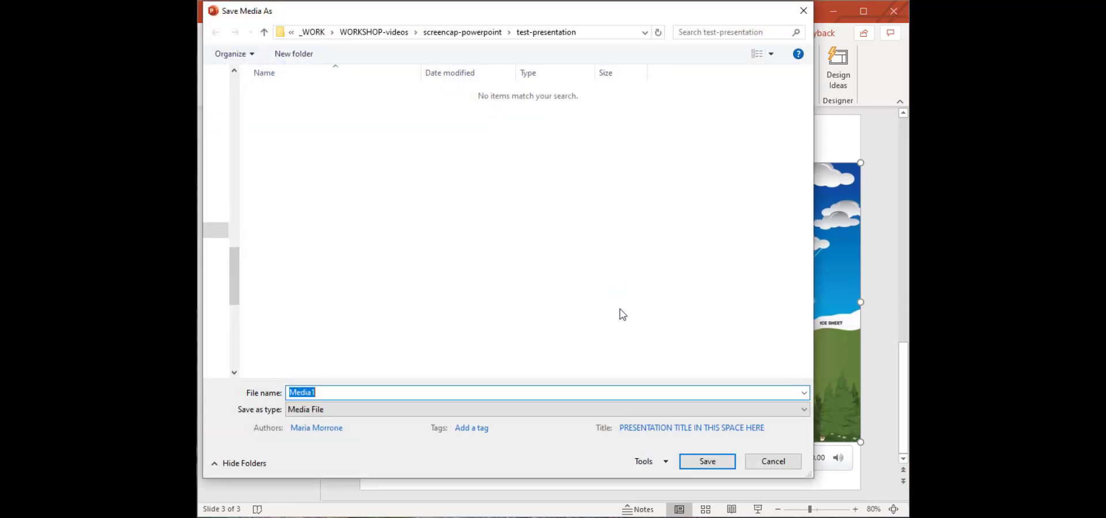
key("BackSpace")
type("test-presentation")
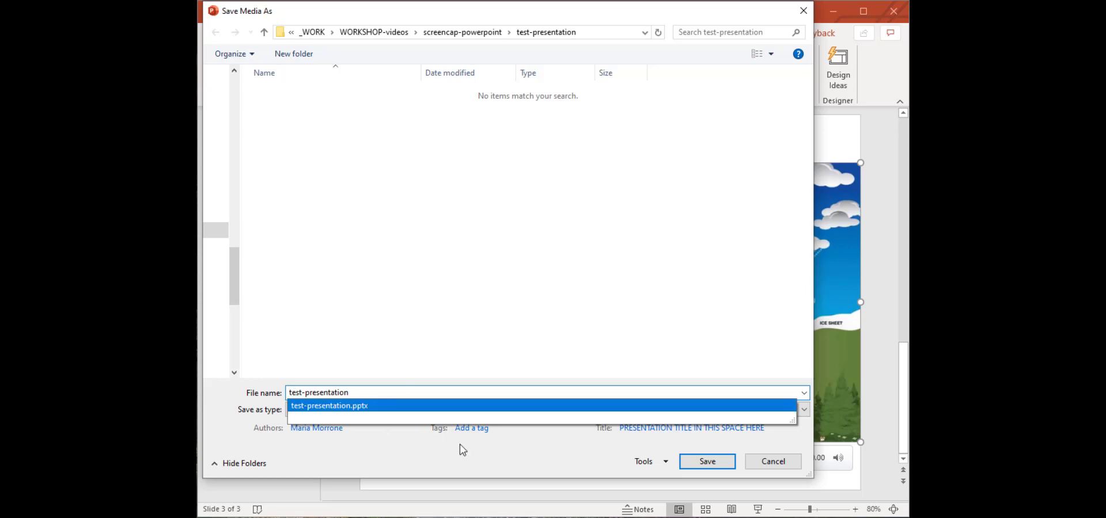
left_click(481, 468)
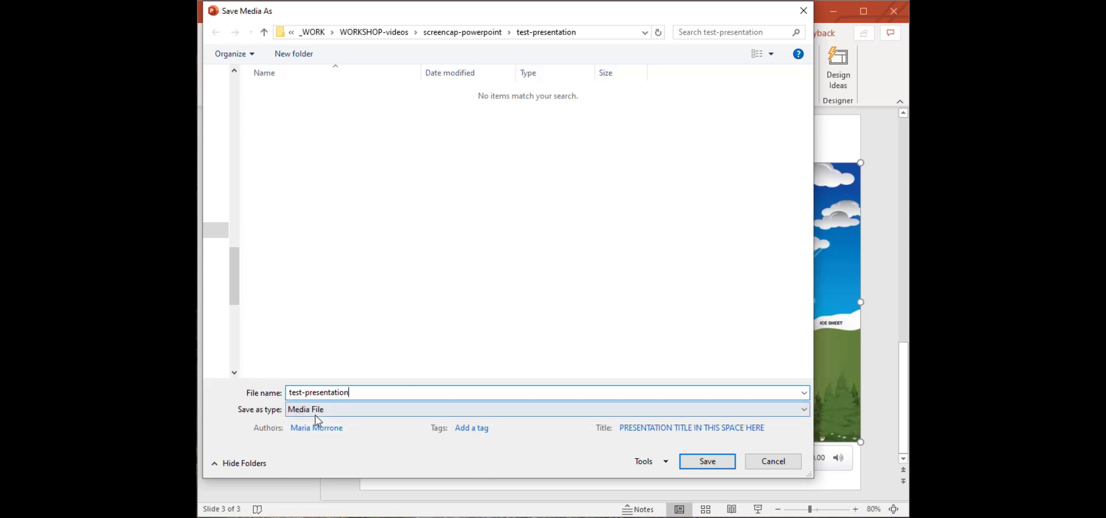
left_click(717, 464)
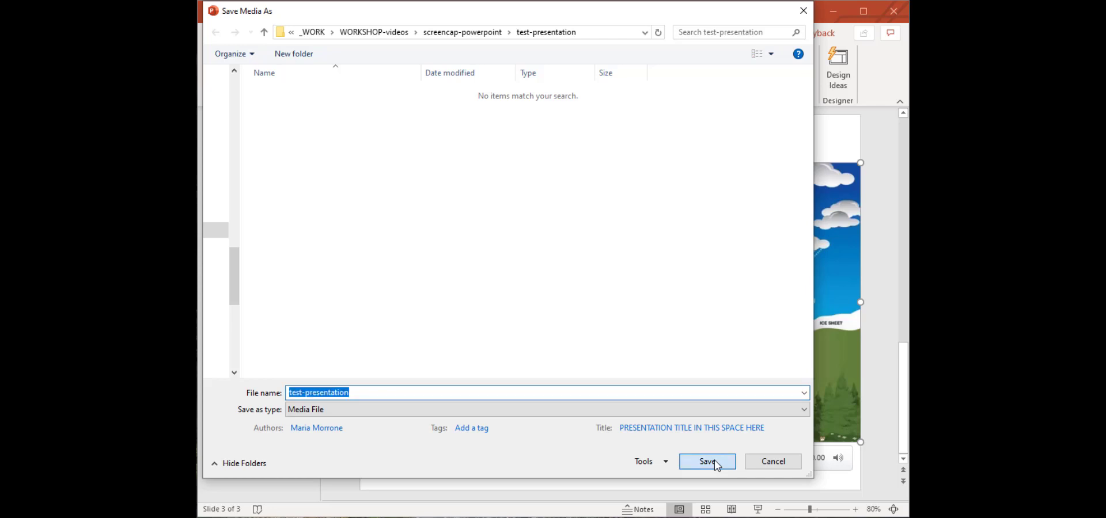
Check the exported test-presentation MP4 in File Explorer by playing it, skipping partway through, and closing the player
left_click_drag(199, 268, 592, 94)
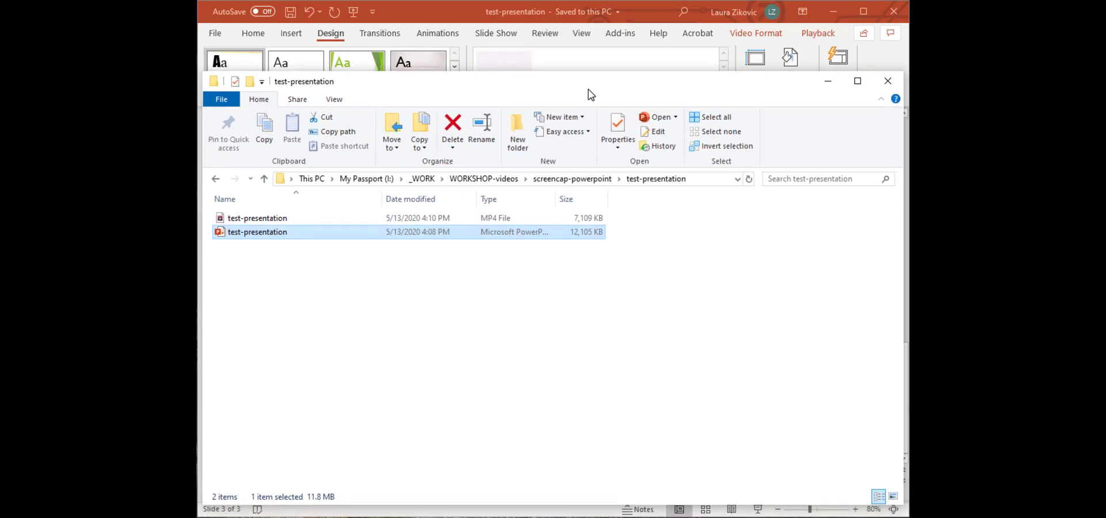
left_click(267, 288)
left_click(269, 222)
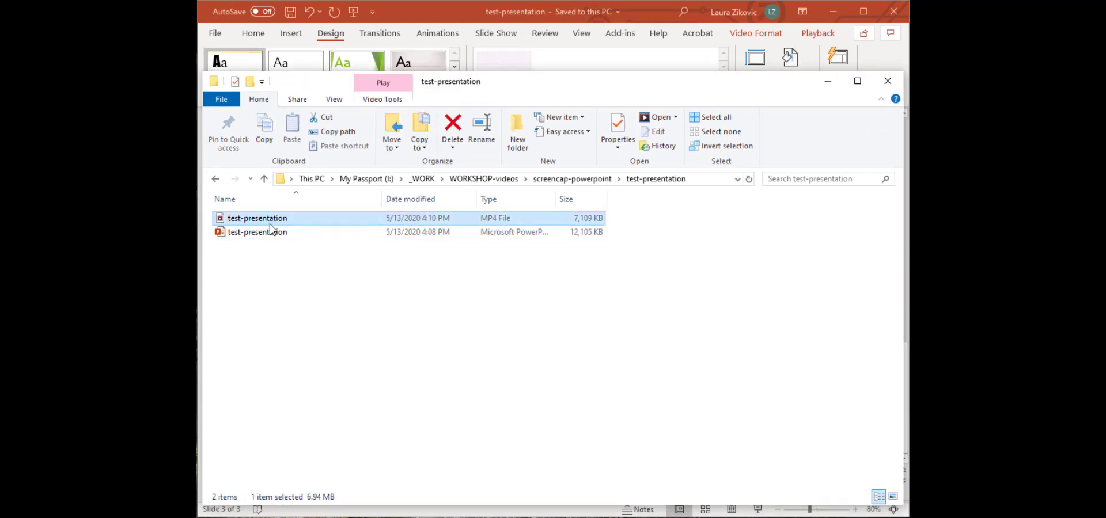
left_click(270, 229)
left_click(271, 220)
double_click(265, 219)
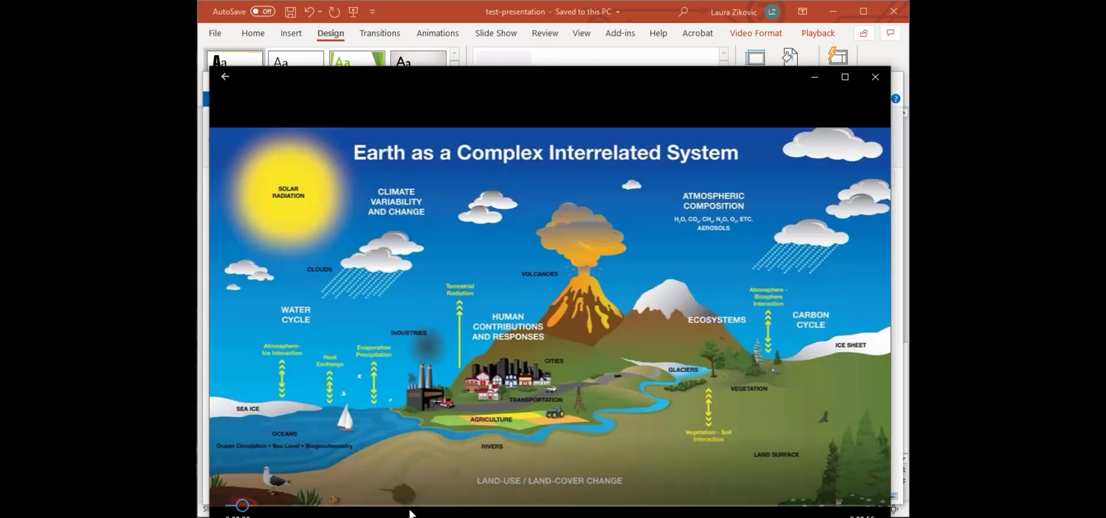
left_click(427, 506)
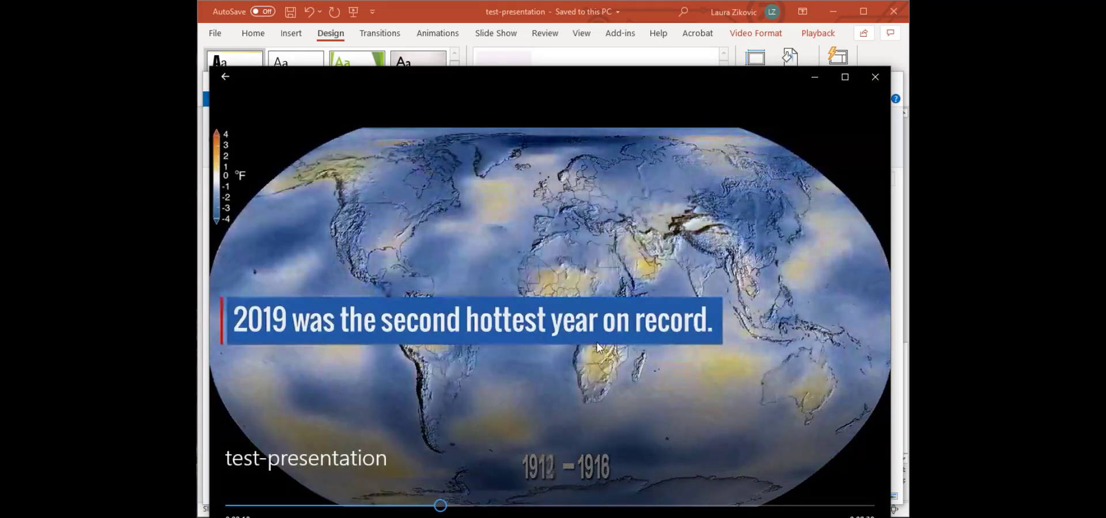
left_click(872, 77)
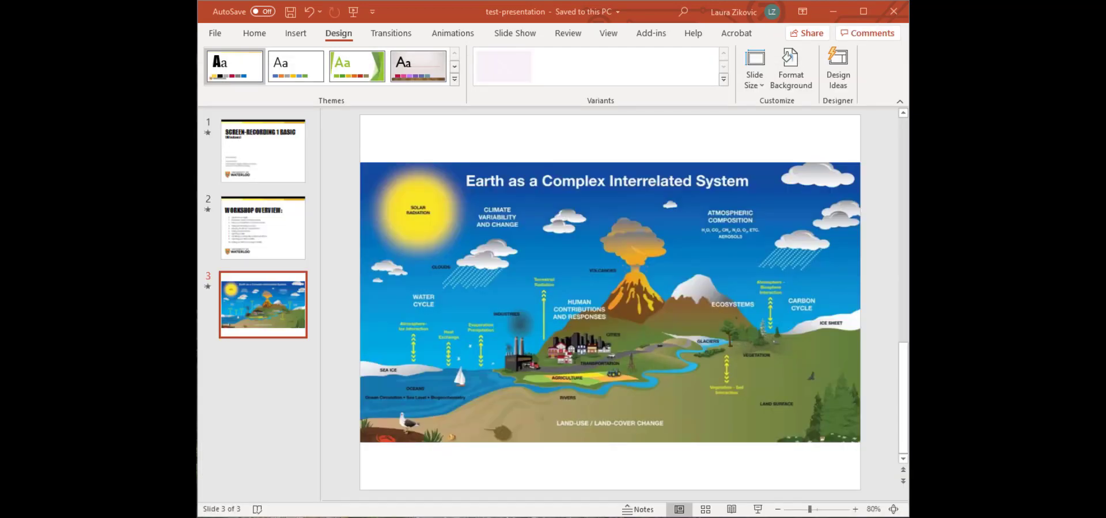
Examine the trimming options for the screen recording on slide 3, closing them without trimming
left_click(452, 420)
right_click(452, 420)
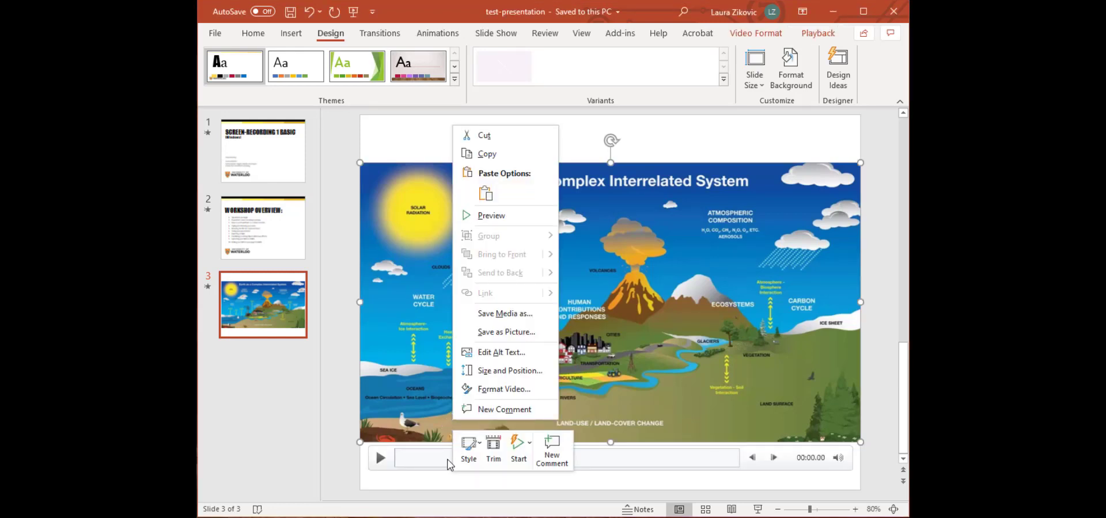
left_click(492, 451)
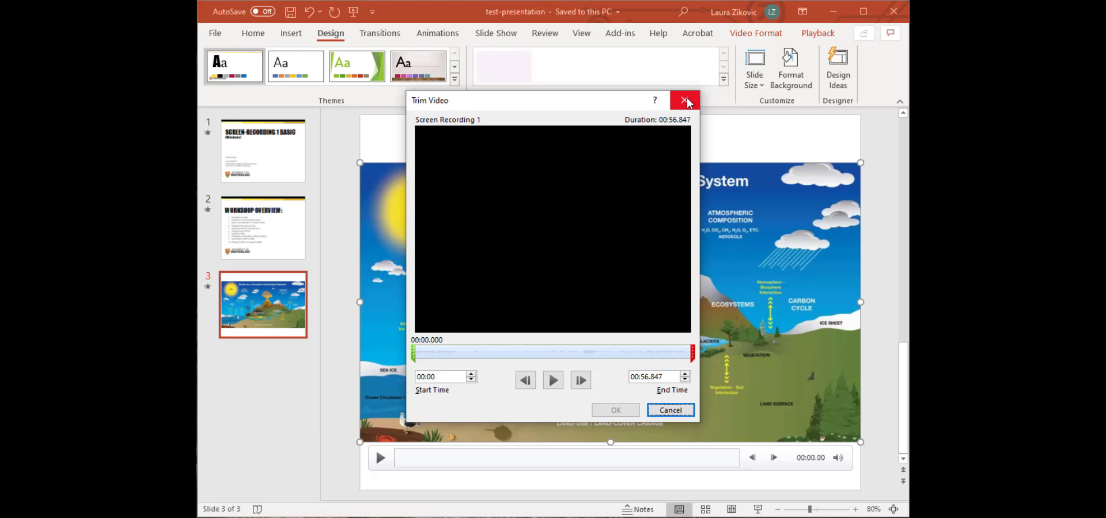
left_click(686, 101)
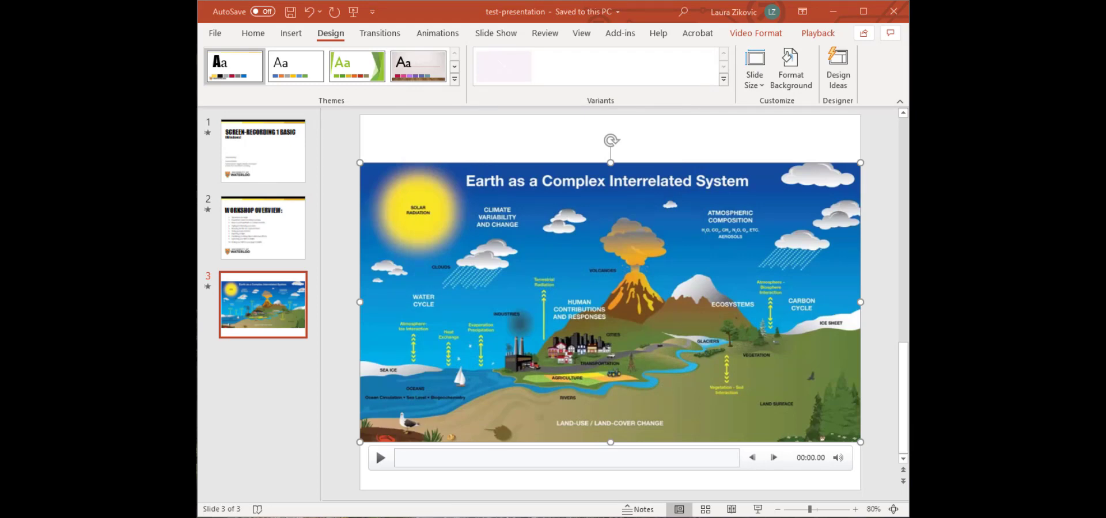
Switch to File Explorer and open the test-presentation MP4 file with Photos
key("alt+Tab")
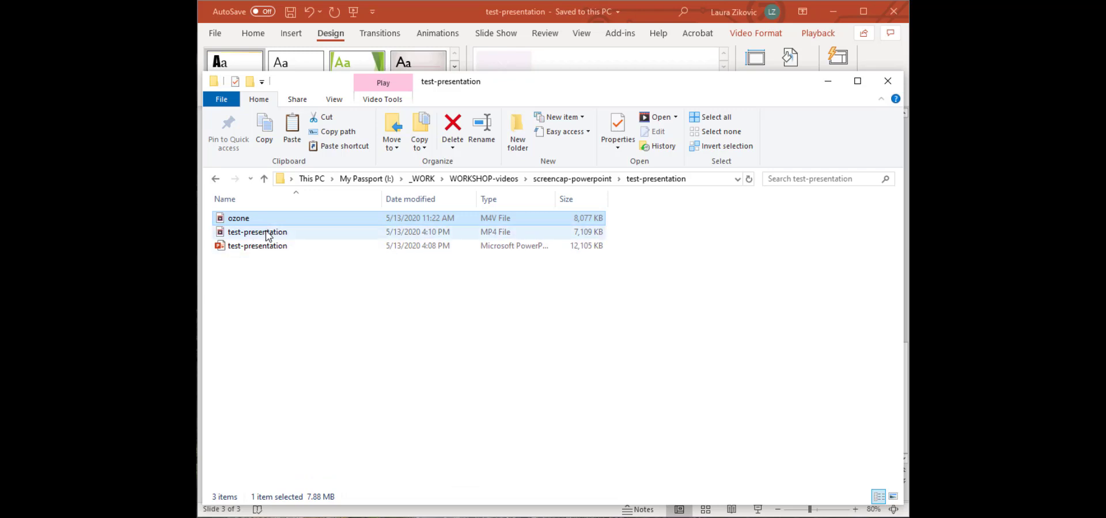
mouse_move(266, 235)
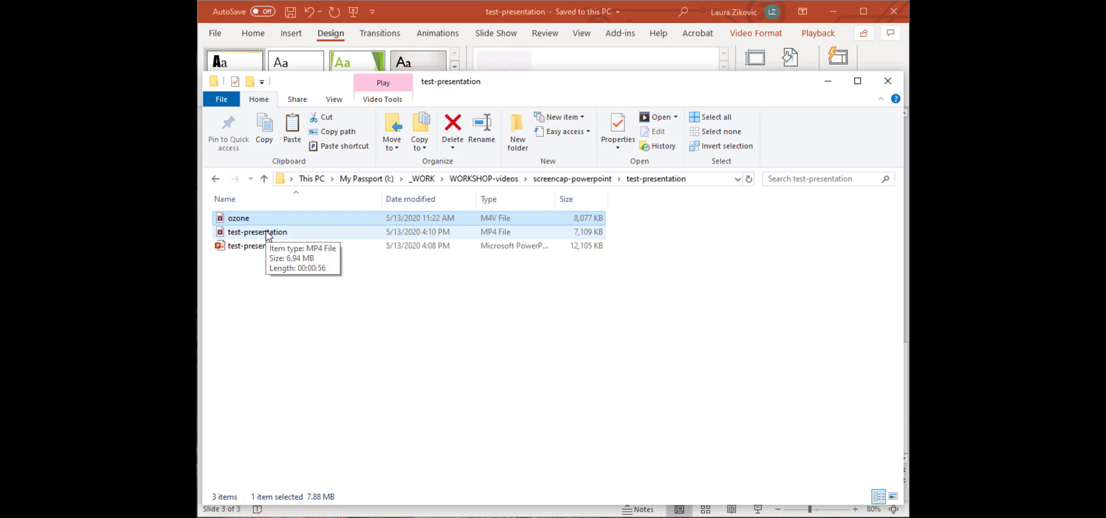
left_click(268, 234)
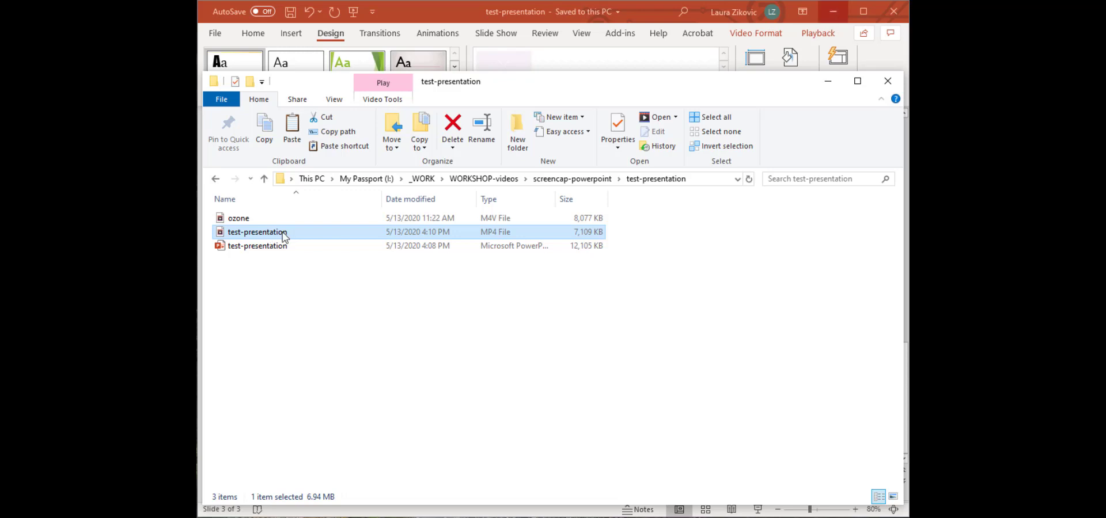
right_click(283, 232)
mouse_move(345, 330)
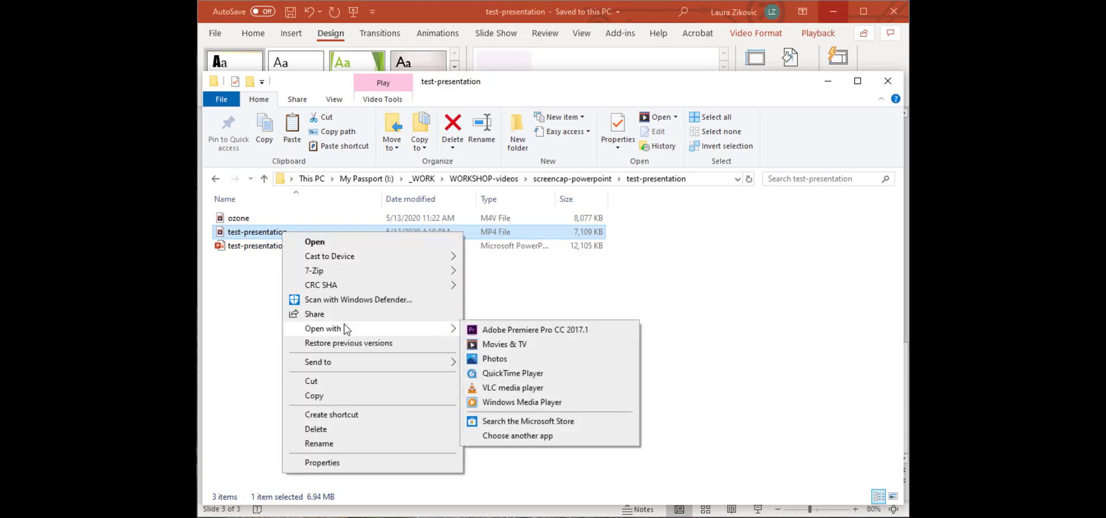
left_click(494, 359)
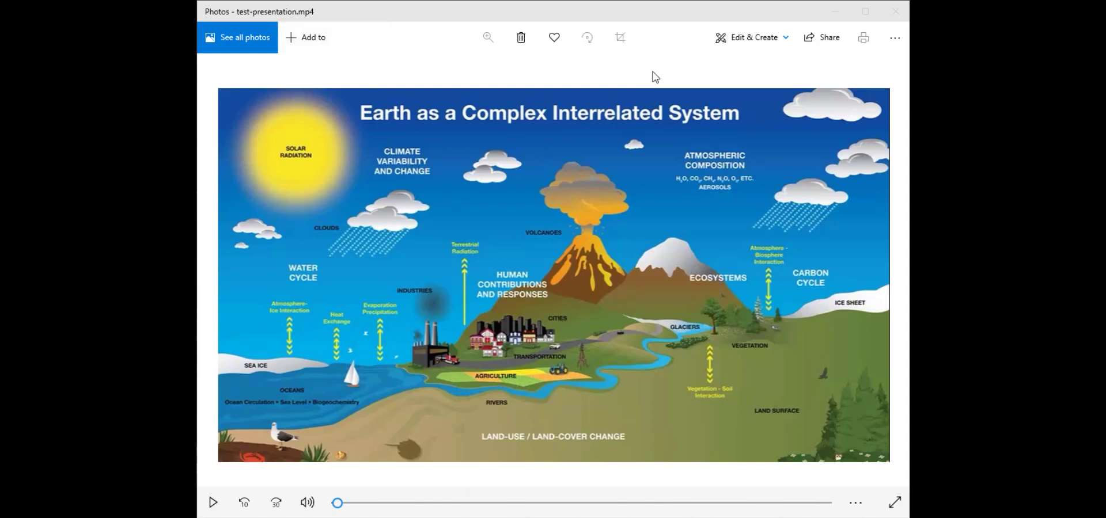
Create a video with text from the opened clip and name the project Test video
left_click(787, 39)
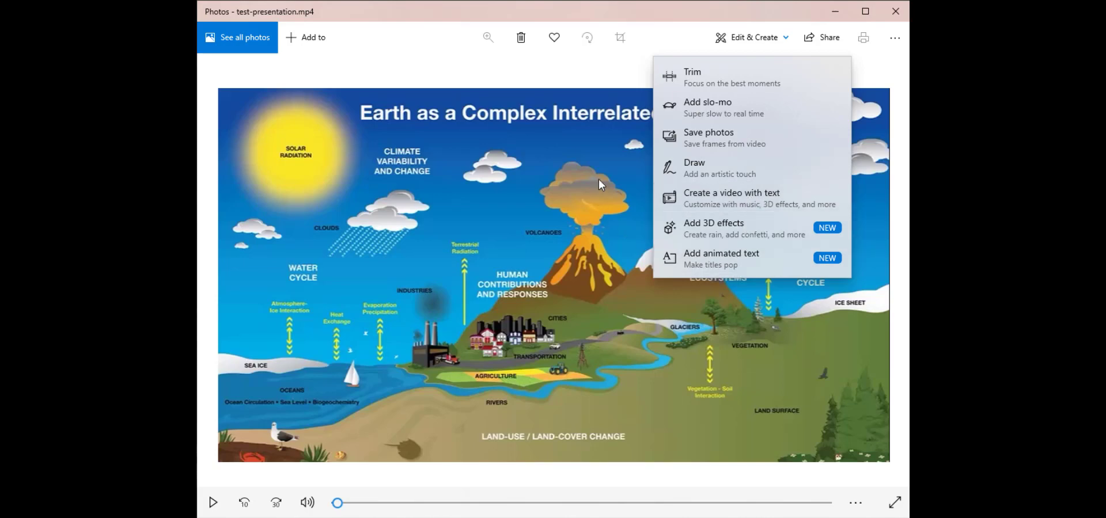
left_click(727, 200)
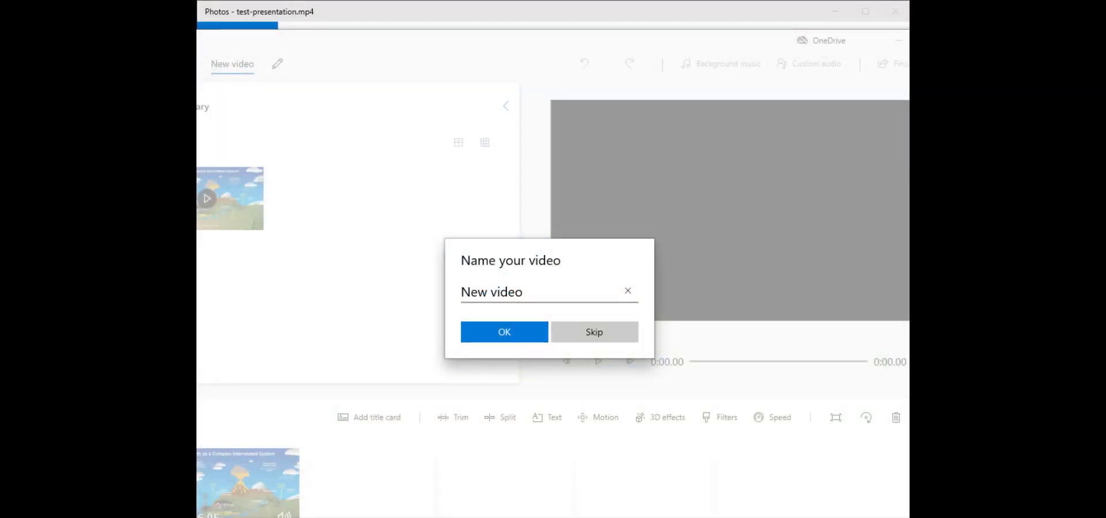
left_click(518, 298)
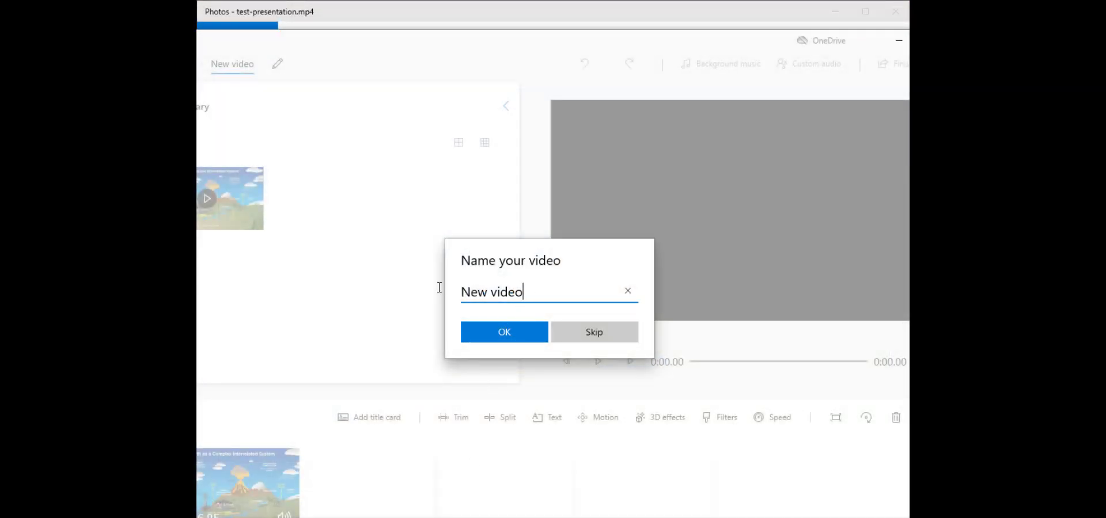
key("BackSpace")
key("BackSpace")
key("BackSpace")
key("BackSpace")
key("BackSpace")
key("BackSpace")
key("BackSpace")
key("BackSpace")
key("BackSpace")
type("T")
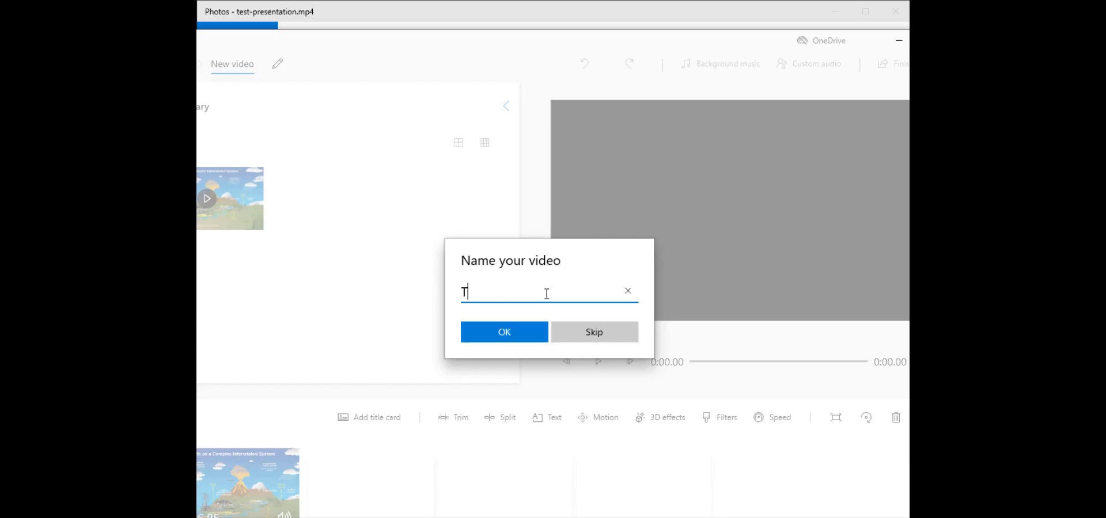
type("est video")
left_click(517, 335)
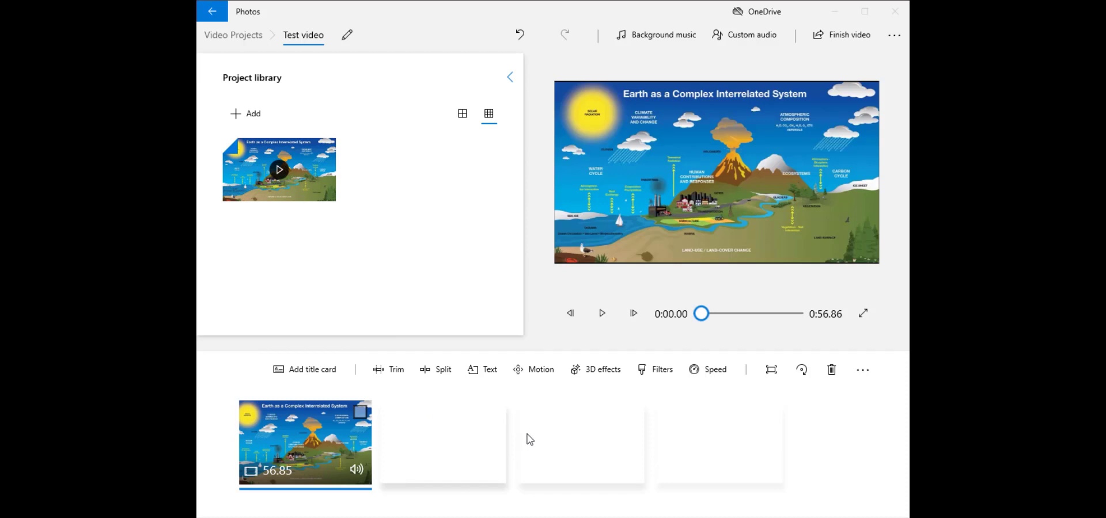
Add the ozone video from this PC to the project library and place it after the first clip in the storyboard
left_click(251, 115)
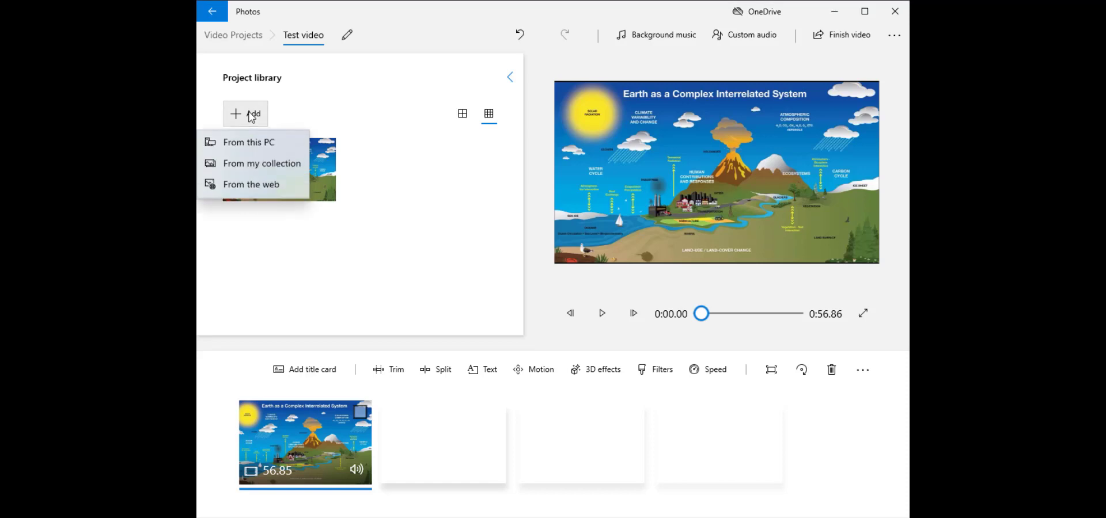
left_click(261, 145)
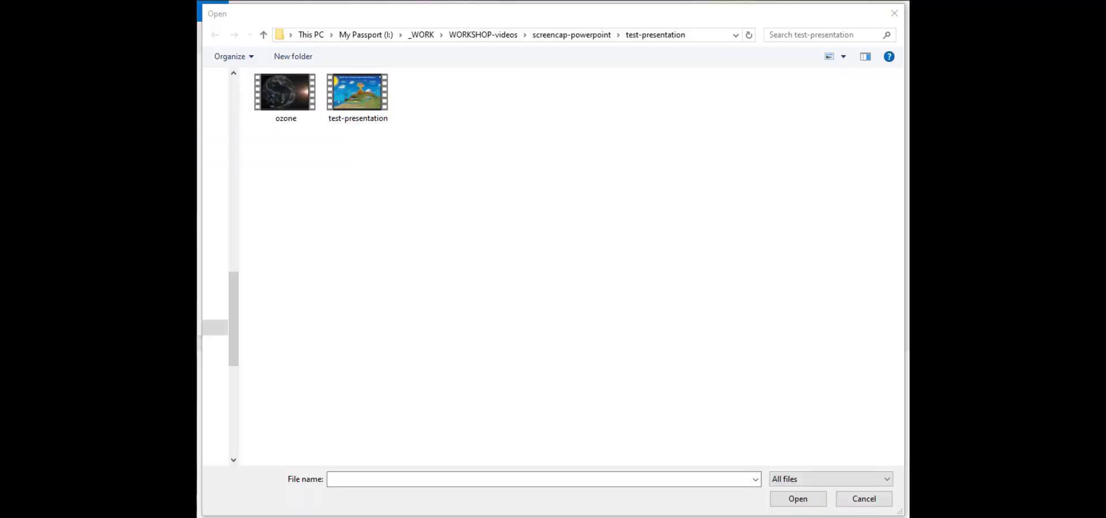
left_click(298, 114)
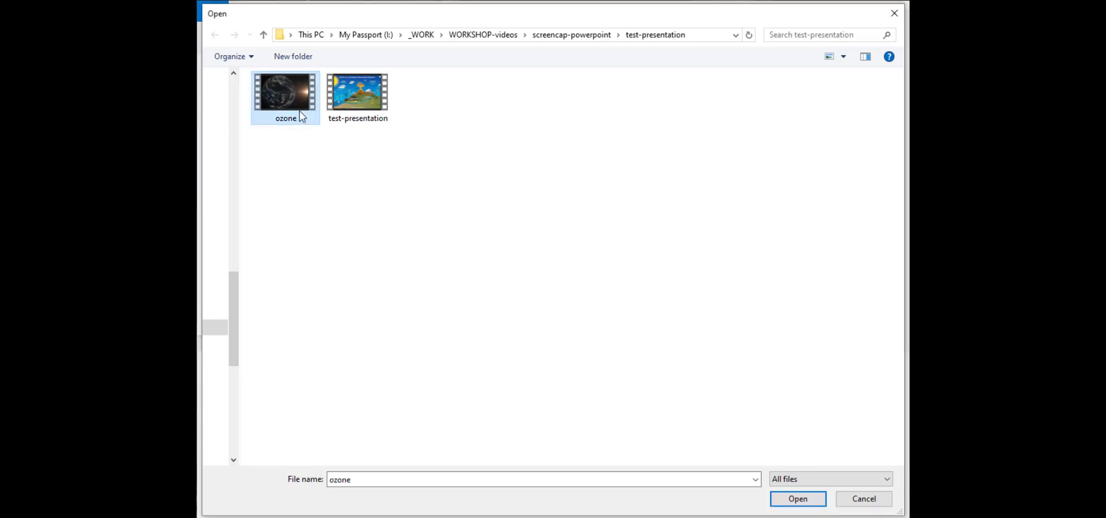
left_click(779, 498)
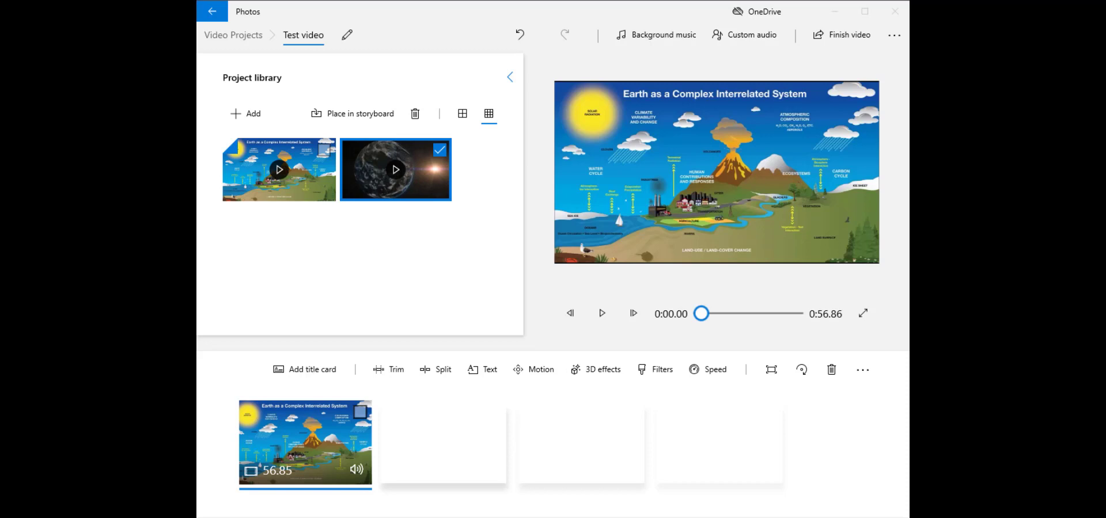
left_click_drag(368, 173, 478, 482)
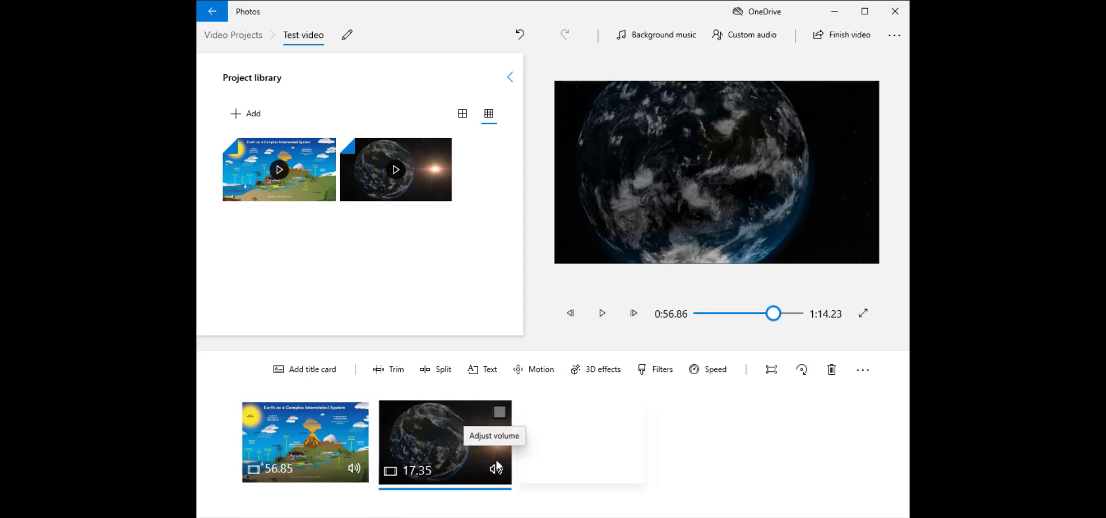
Split the first storyboard clip in two at about 27.86 seconds
left_click(326, 441)
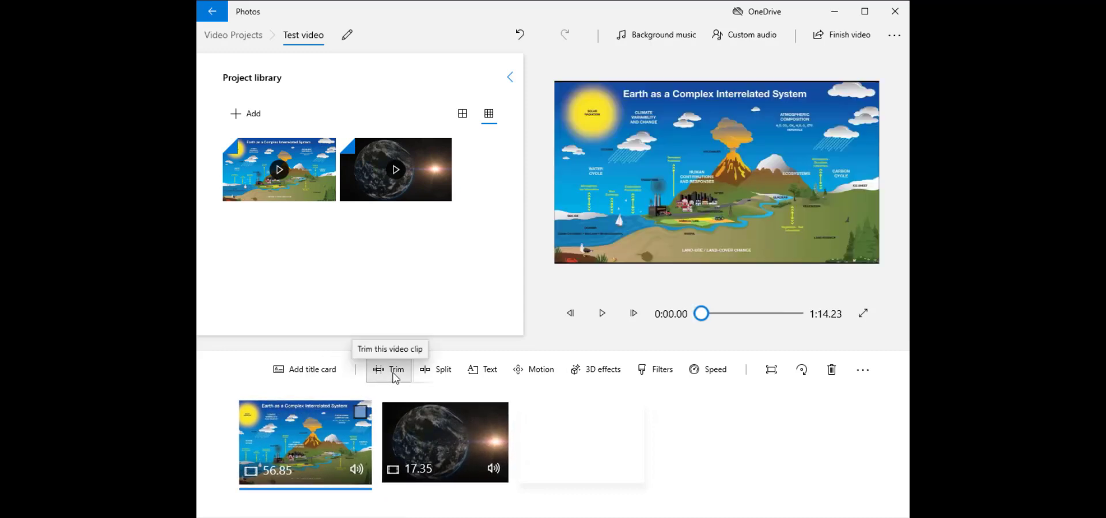
left_click(434, 371)
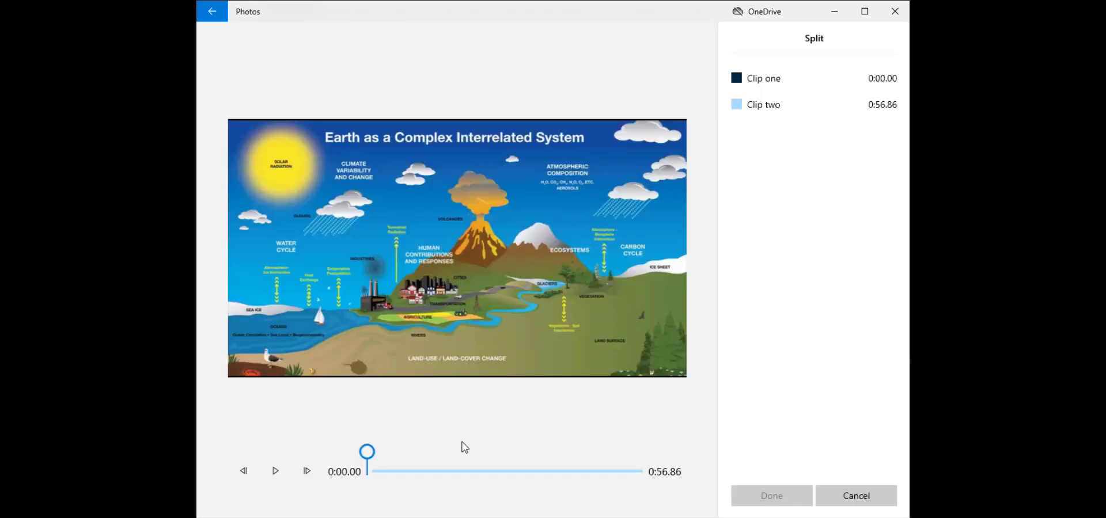
left_click_drag(367, 452, 499, 442)
left_click(759, 494)
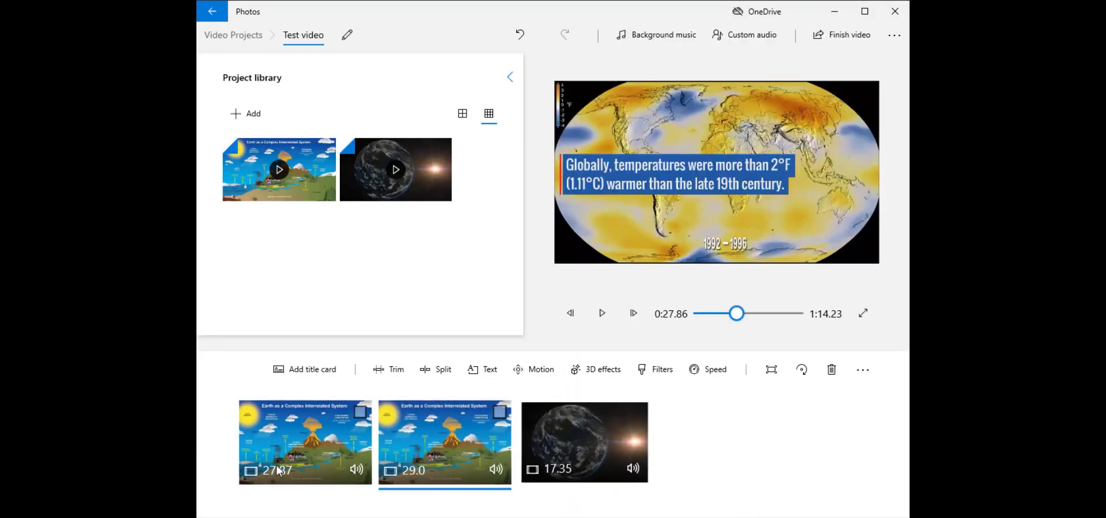
Trim the first part of the split clip to run from about 7.33 to 23.93 seconds
left_click(278, 468)
left_click(389, 370)
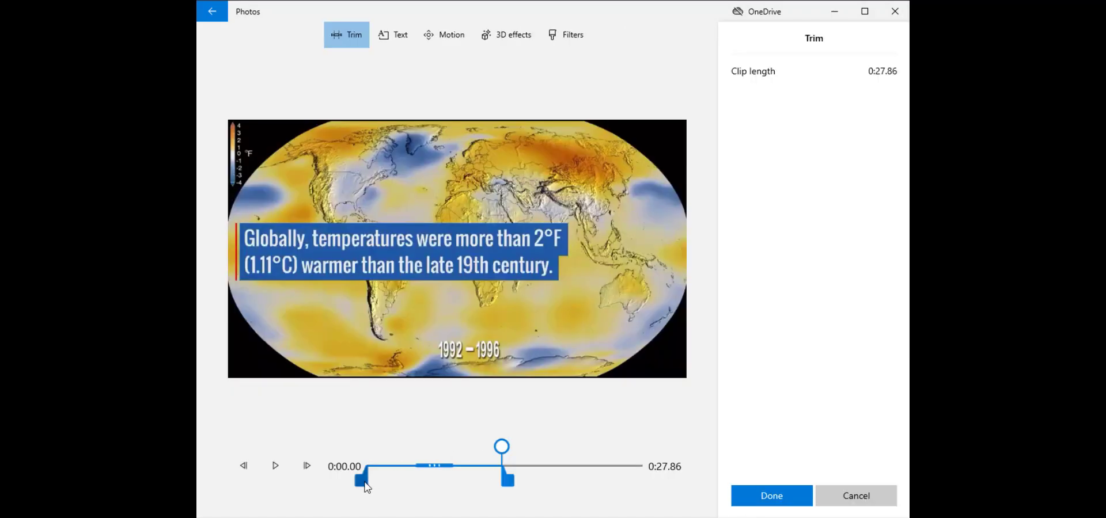
left_click_drag(366, 487, 402, 482)
left_click_drag(507, 478, 504, 482)
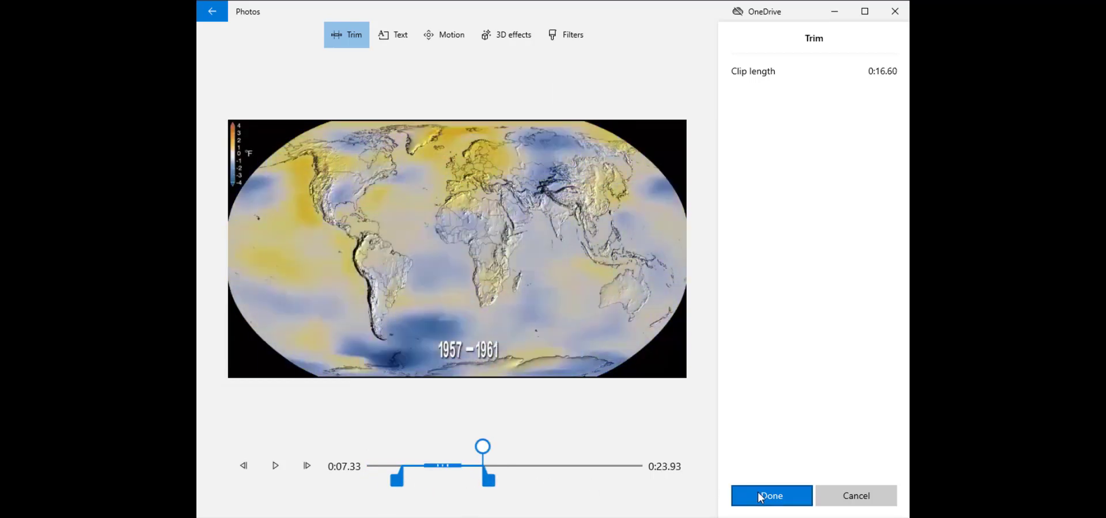
left_click(758, 496)
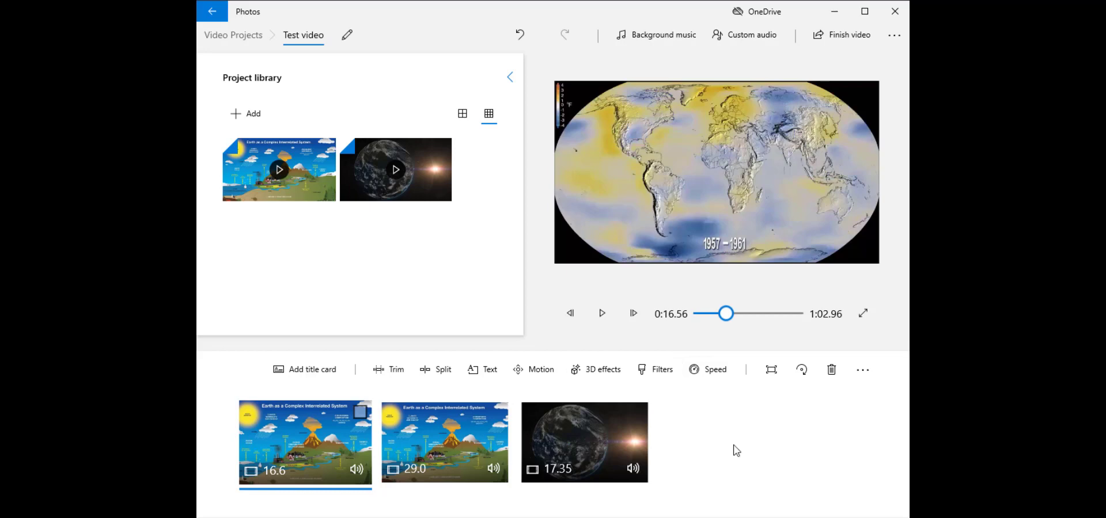
Examine the video quality choices for finishing the project, closing the export options without exporting
left_click(841, 36)
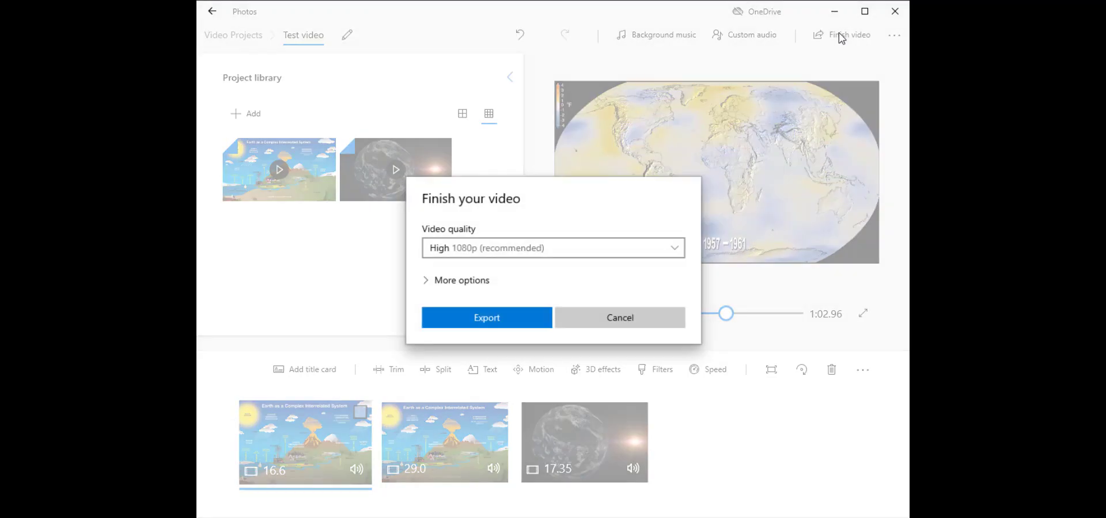
left_click(481, 252)
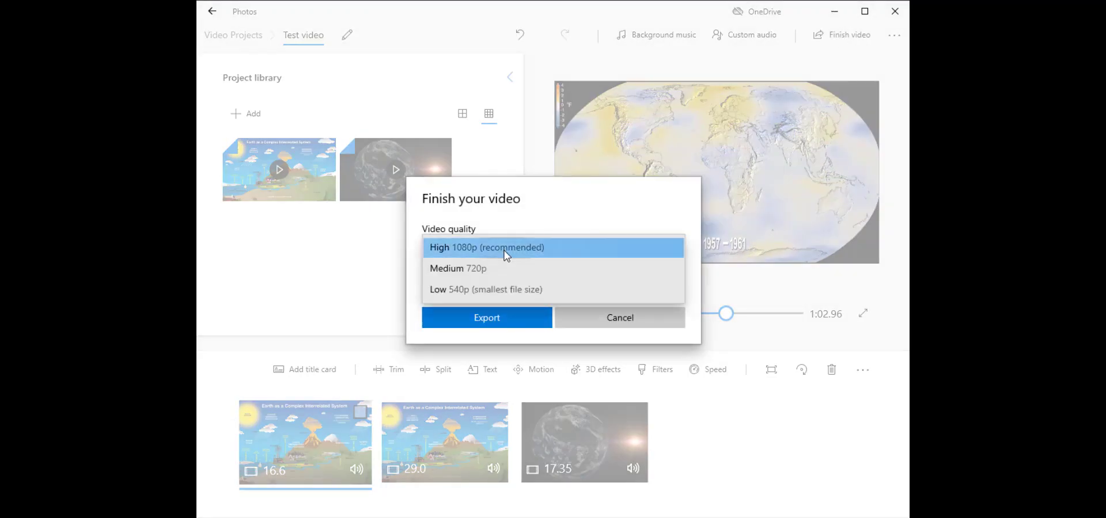
left_click(529, 221)
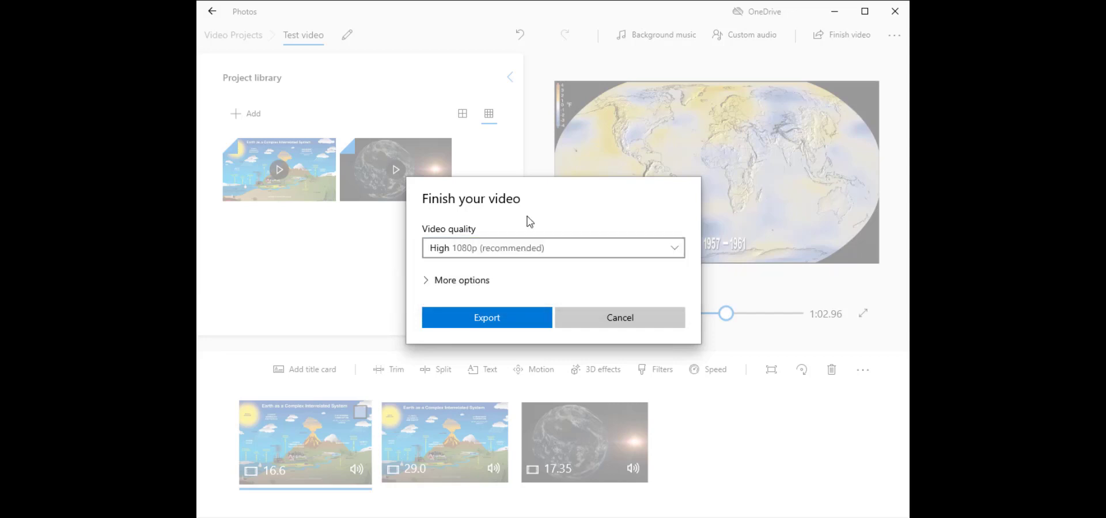
left_click(621, 320)
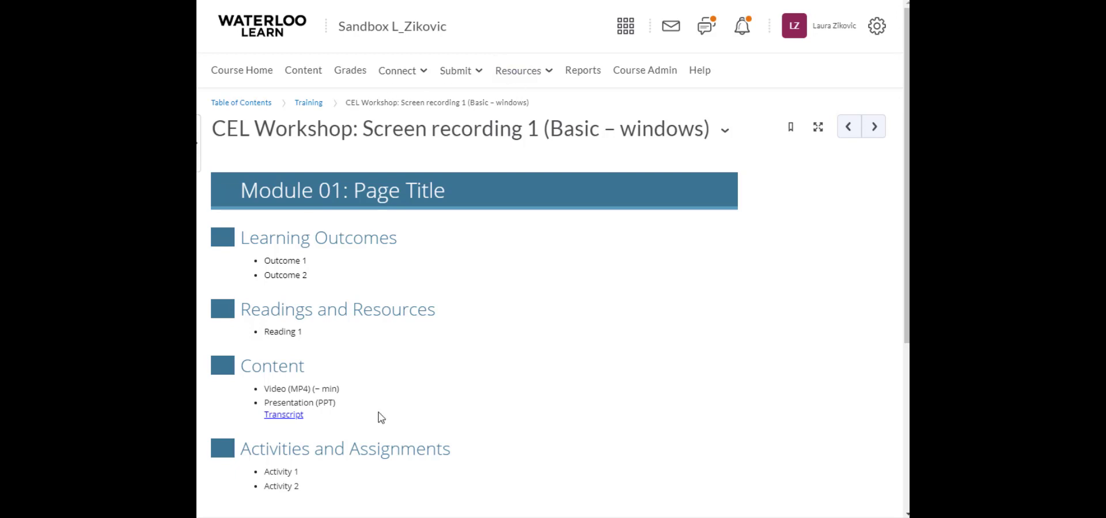
scroll(687, 352, "down", 1)
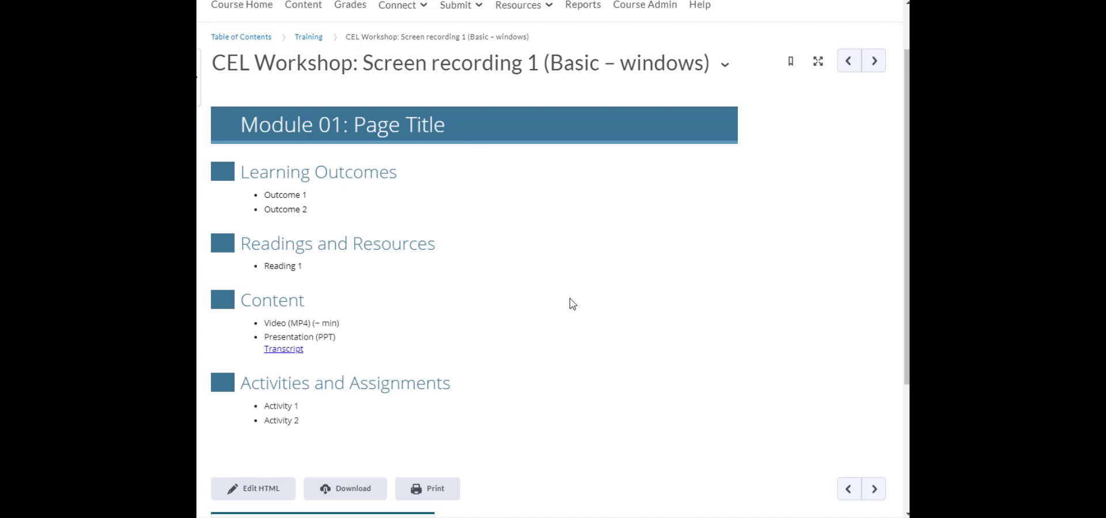
scroll(570, 298, "up", 2)
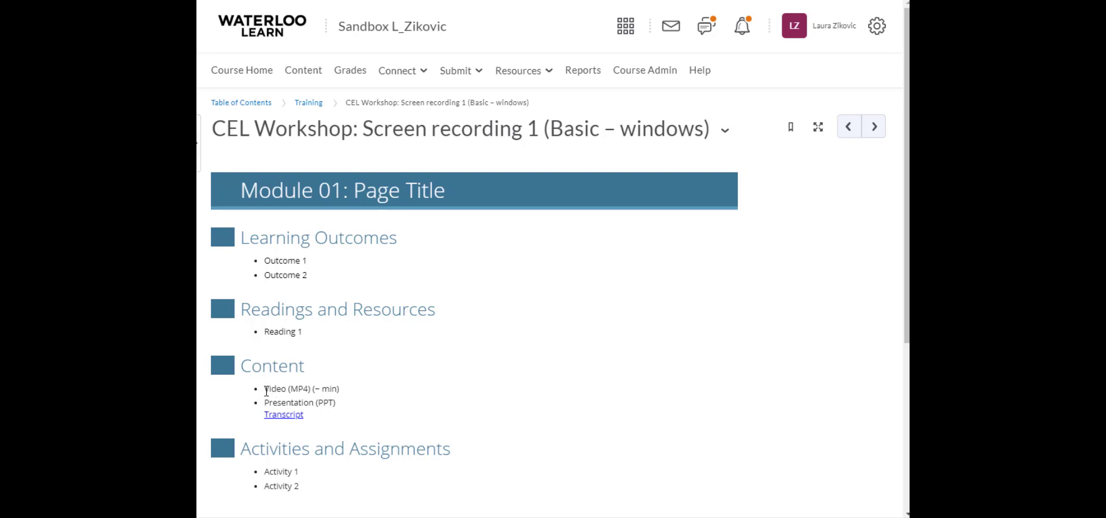
scroll(266, 395, "down", 2)
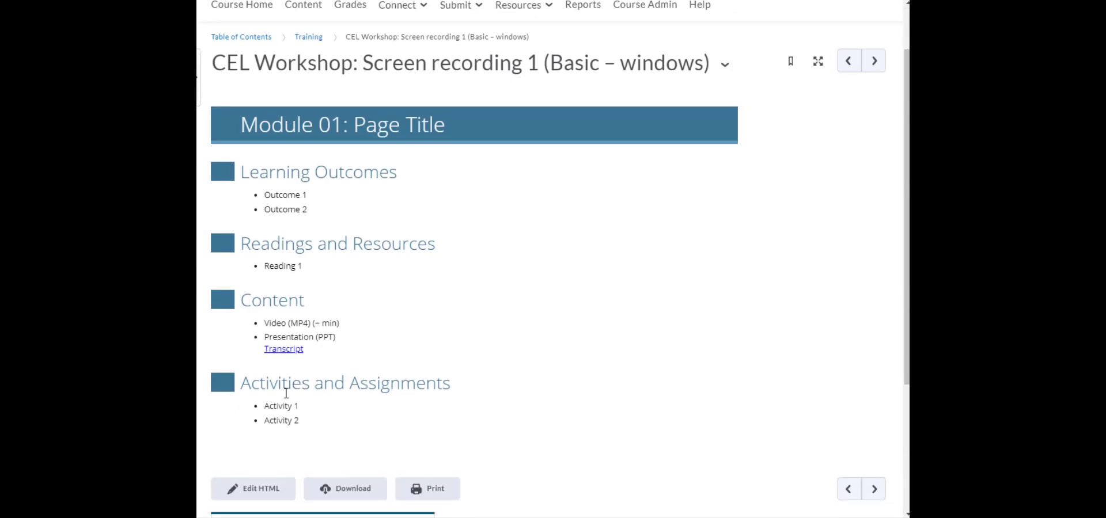
scroll(699, 357, "up", 2)
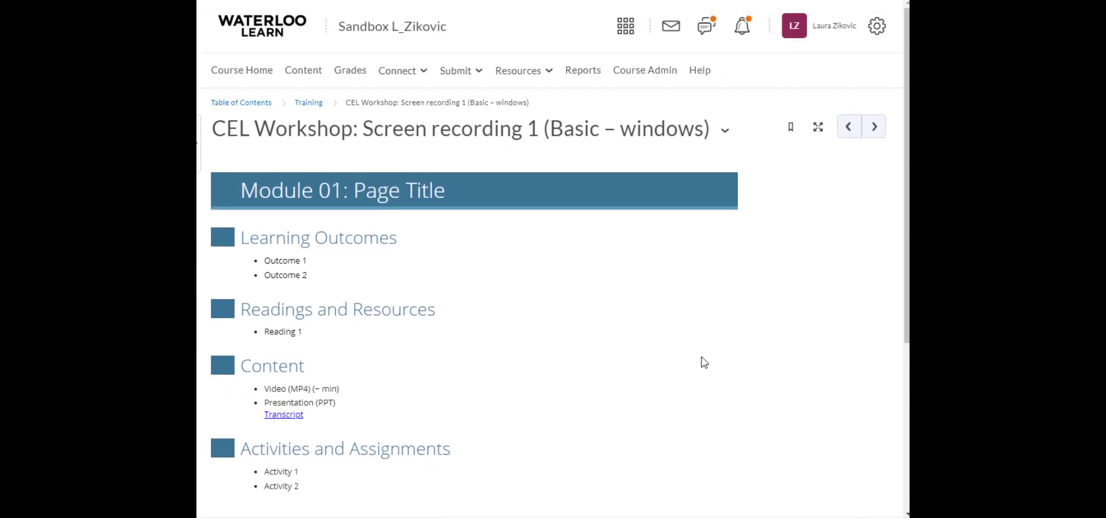
Open the video folder in the course's Manage Files area through course administration
left_click(664, 75)
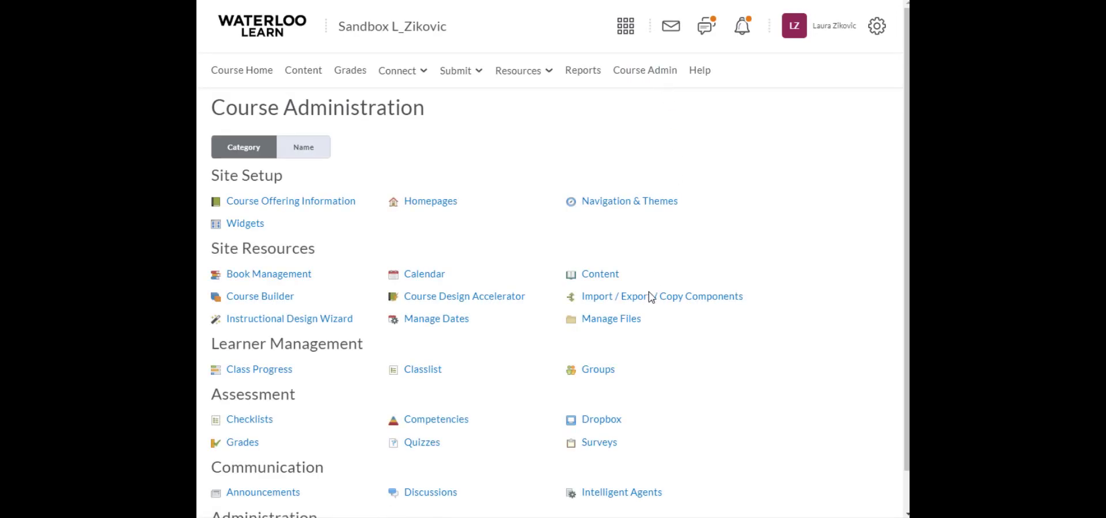
left_click(613, 320)
scroll(522, 213, "down", 1)
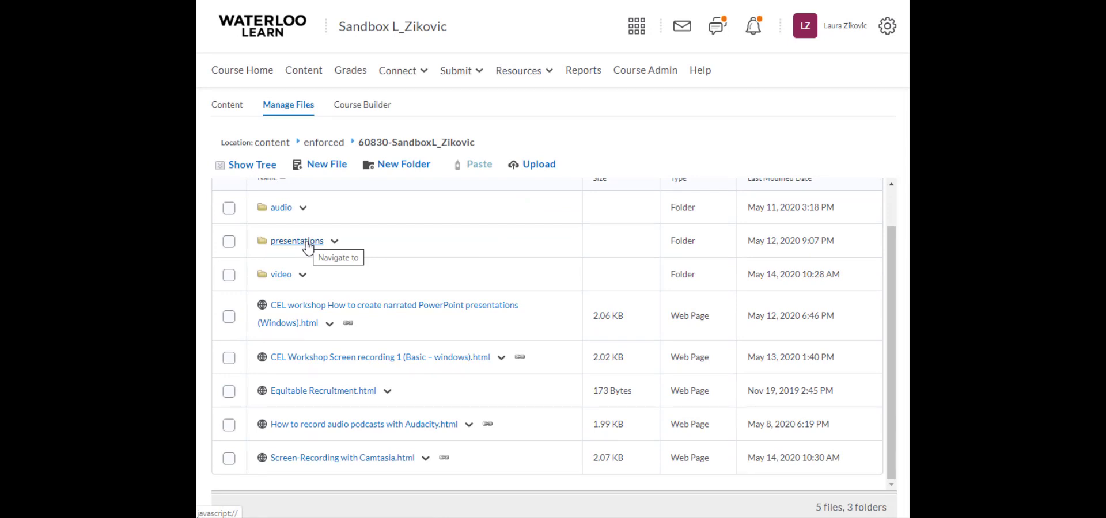
left_click(280, 276)
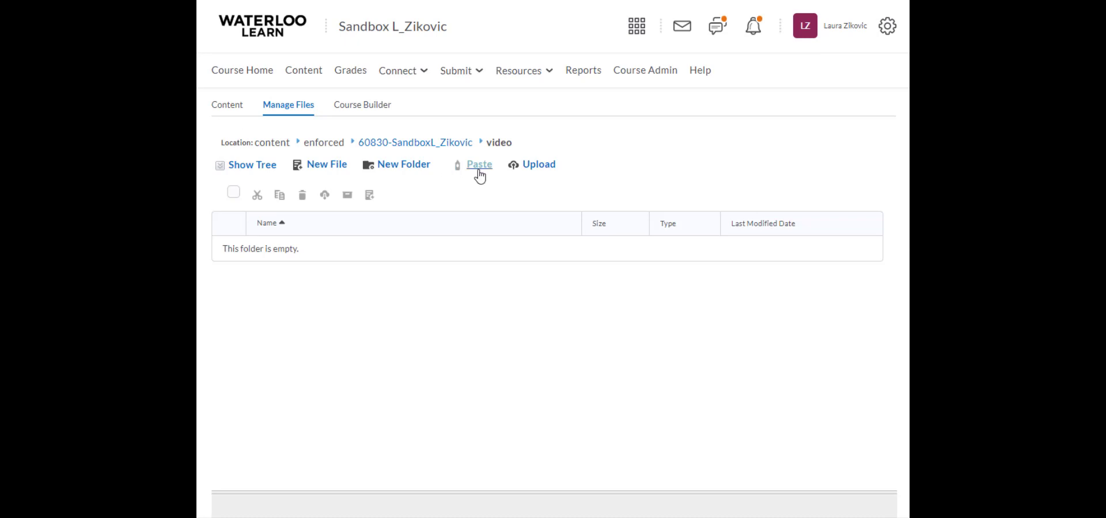
Upload test-presentation.mp4 from File Explorer to the course's video folder and save it
left_click(535, 167)
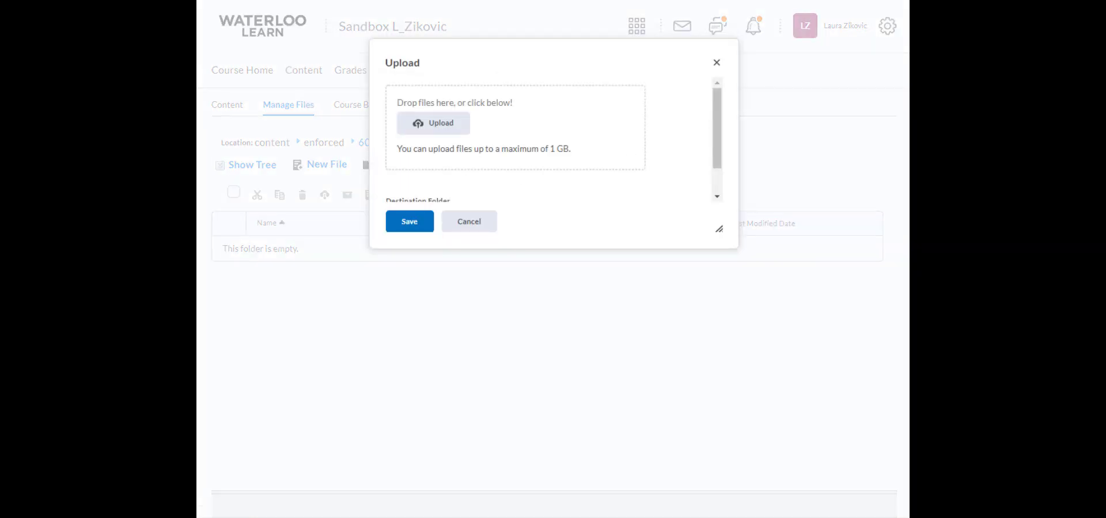
left_click_drag(199, 247, 568, 244)
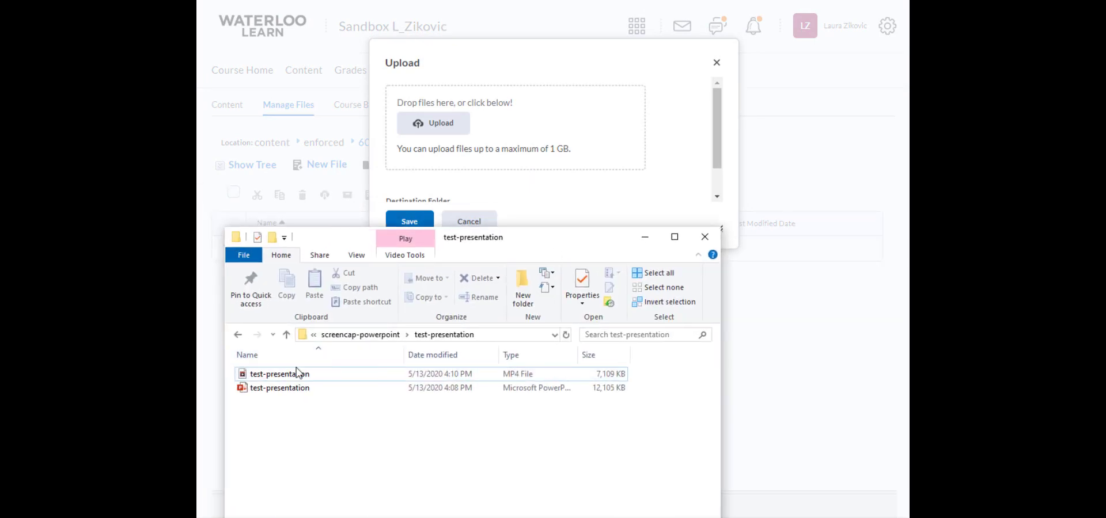
left_click_drag(271, 376, 500, 144)
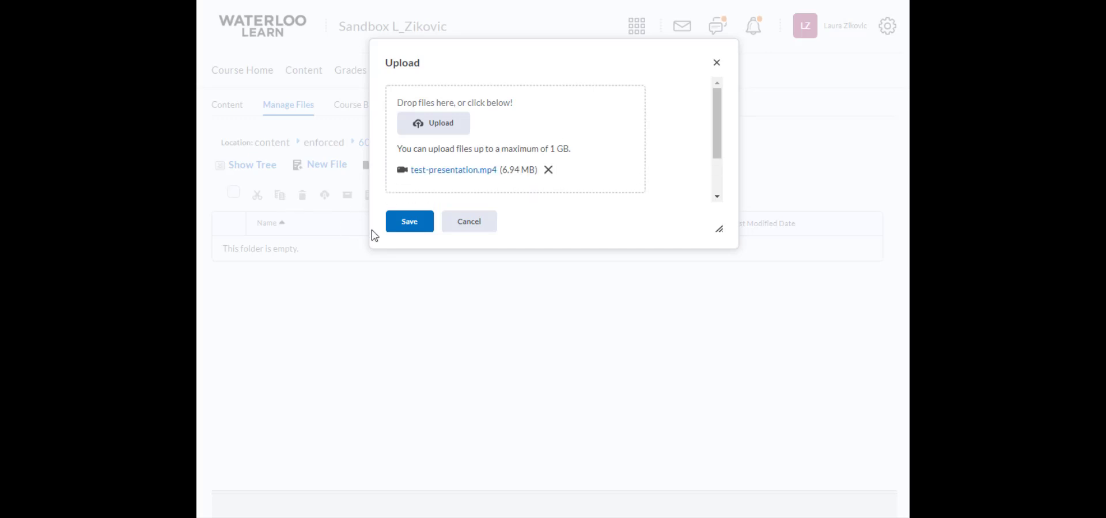
left_click(406, 230)
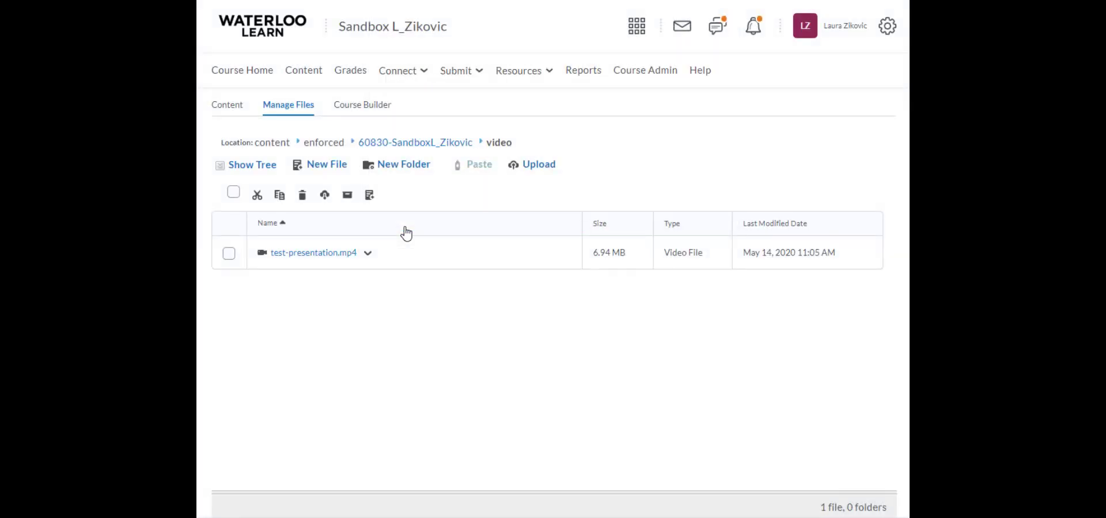
Upload the PowerPoint file test-presentation.pptx from File Explorer to the course's presentations folder and save it
left_click(431, 147)
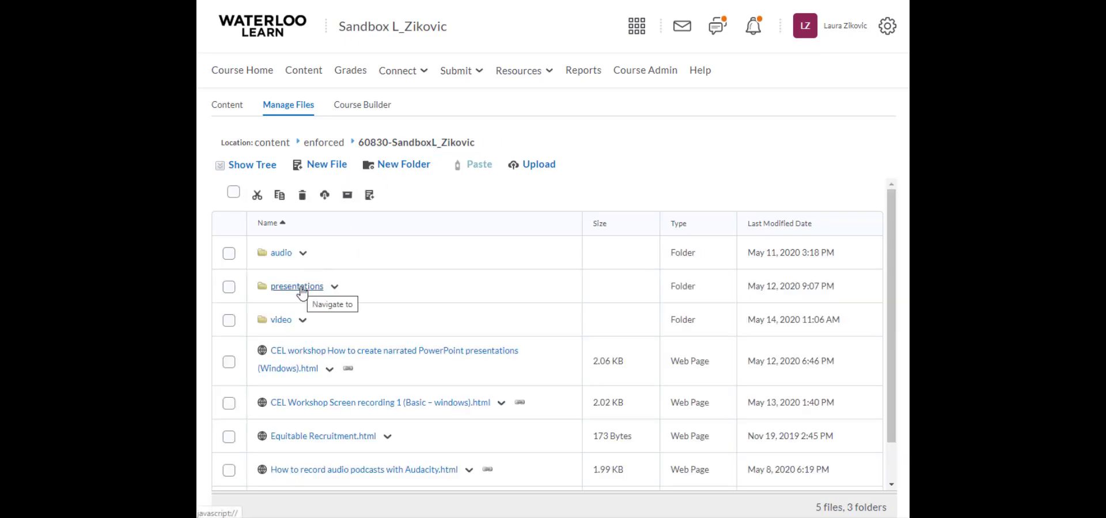
left_click(299, 286)
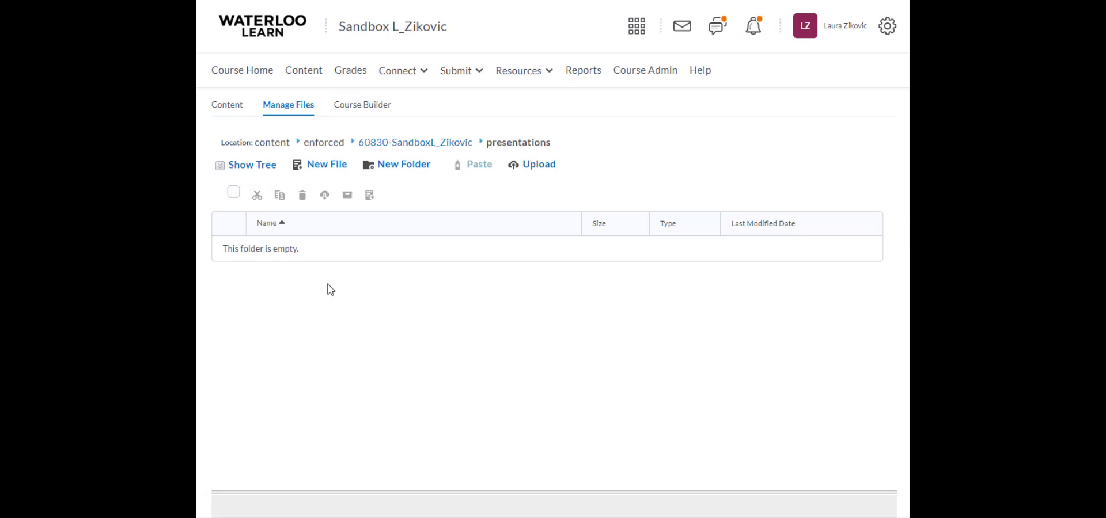
left_click(540, 166)
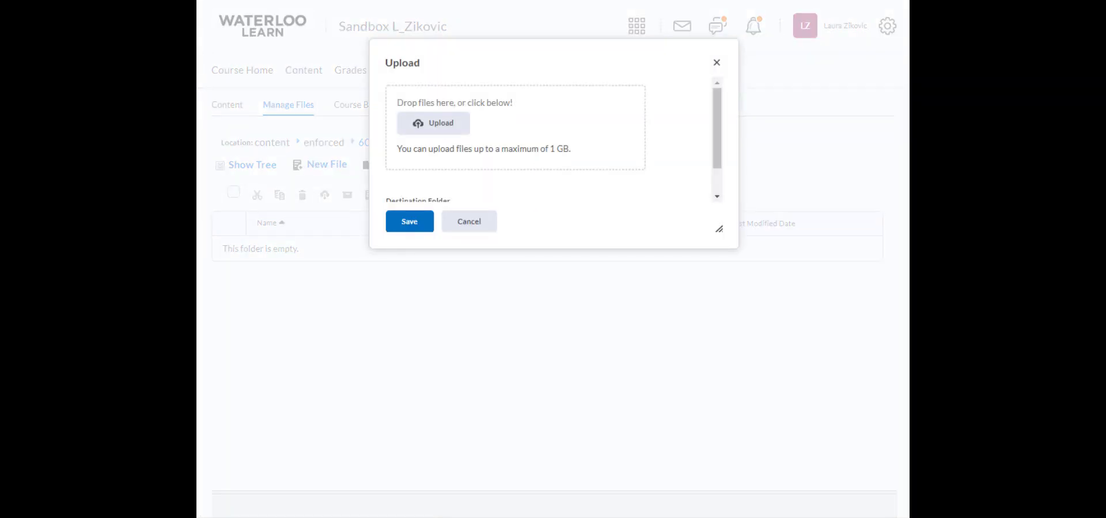
key("alt+Tab")
left_click(282, 389)
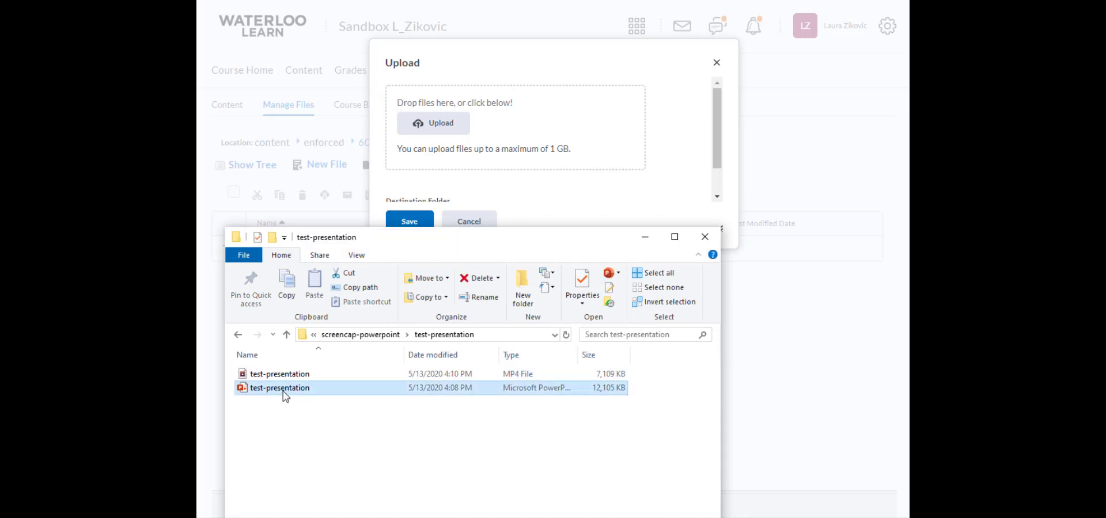
left_click_drag(275, 389, 521, 149)
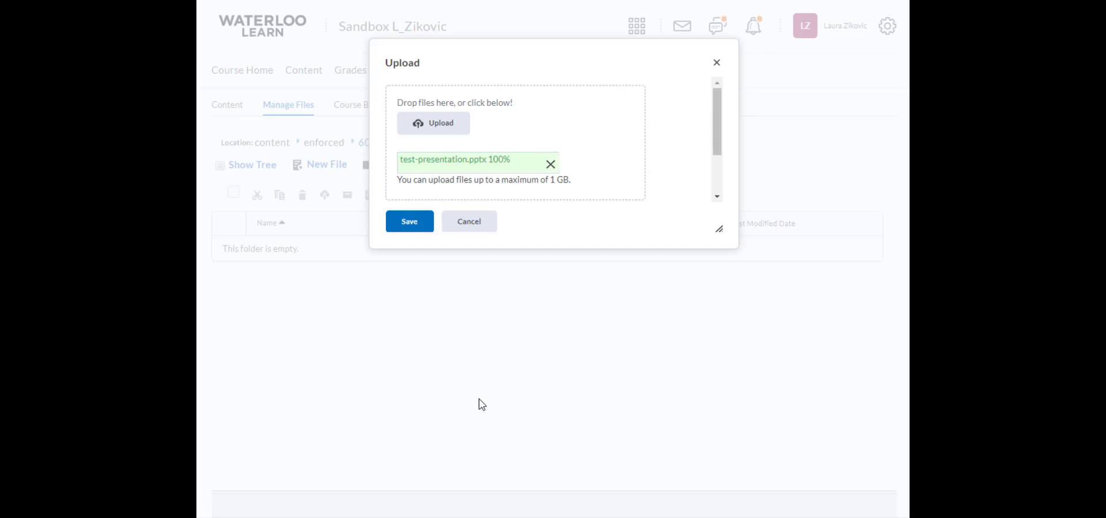
left_click(409, 222)
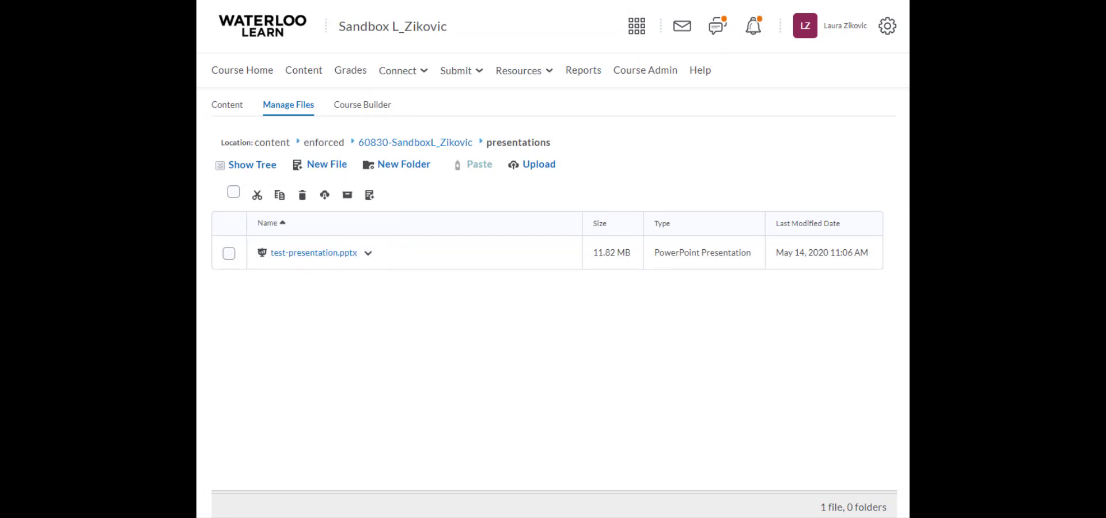
Open the Training page "CEL Workshop: Screen recording 1 (Basic – windows)" for HTML editing at its Content section
left_click(293, 71)
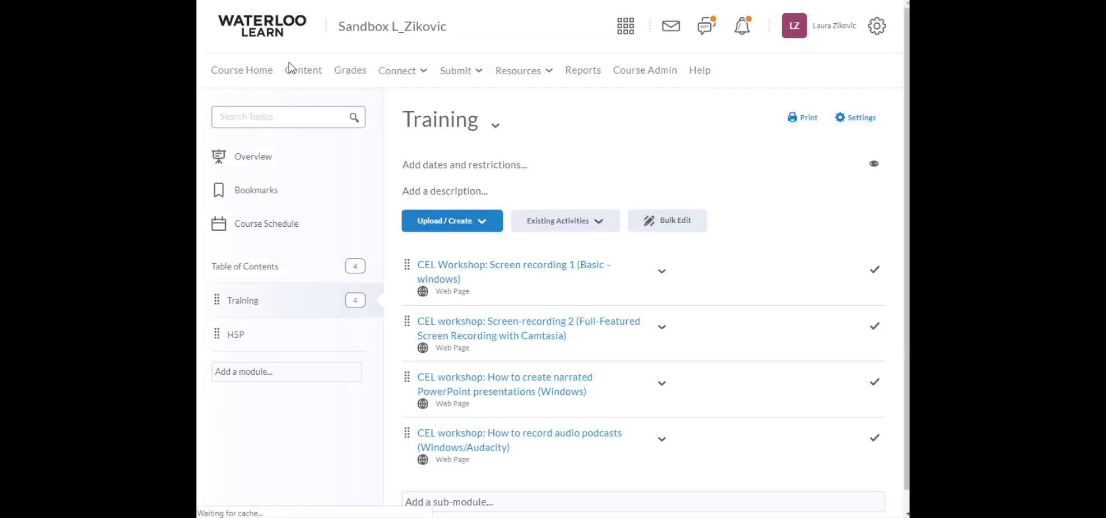
left_click(489, 269)
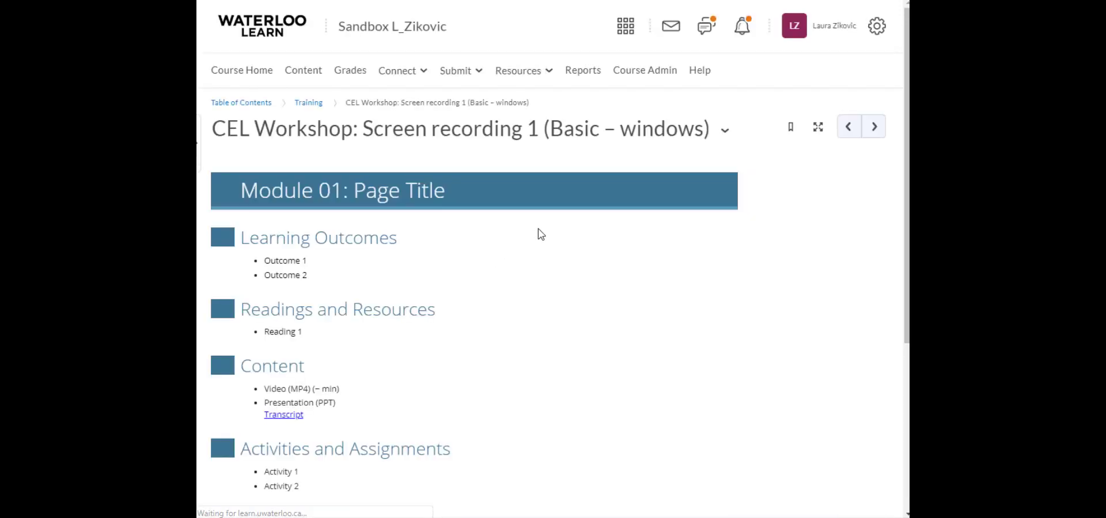
scroll(538, 232, "down", 3)
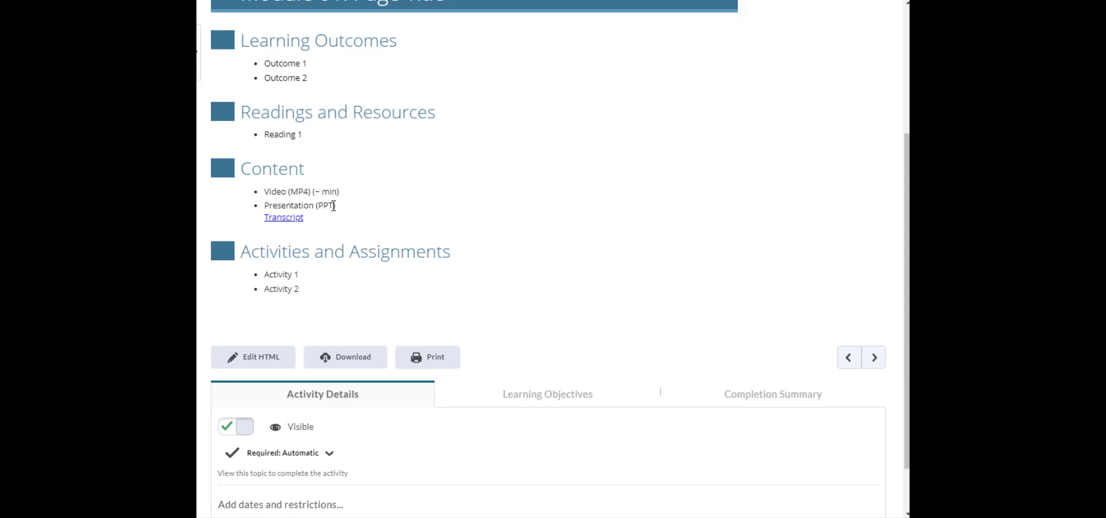
left_click(261, 358)
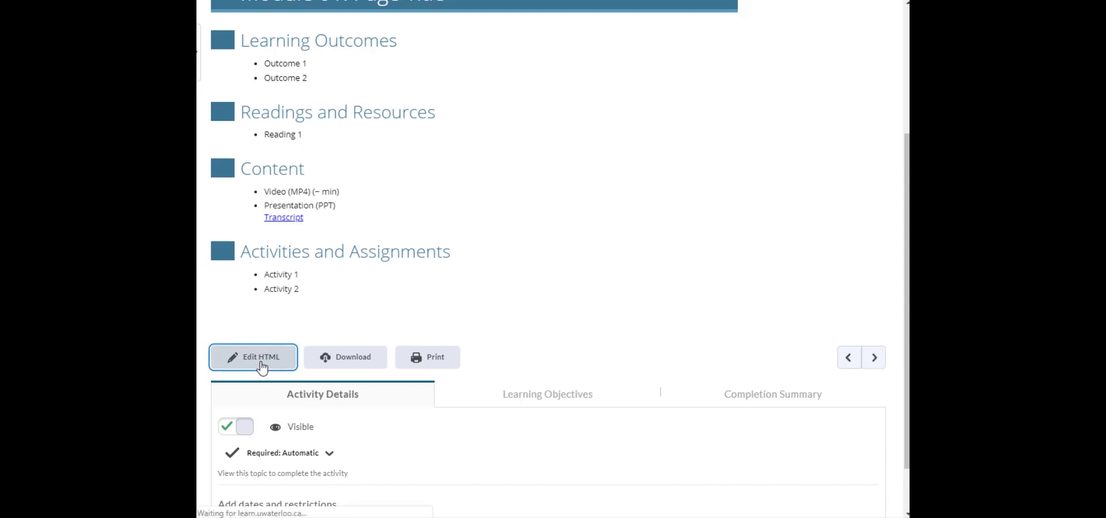
scroll(314, 275, "down", 2)
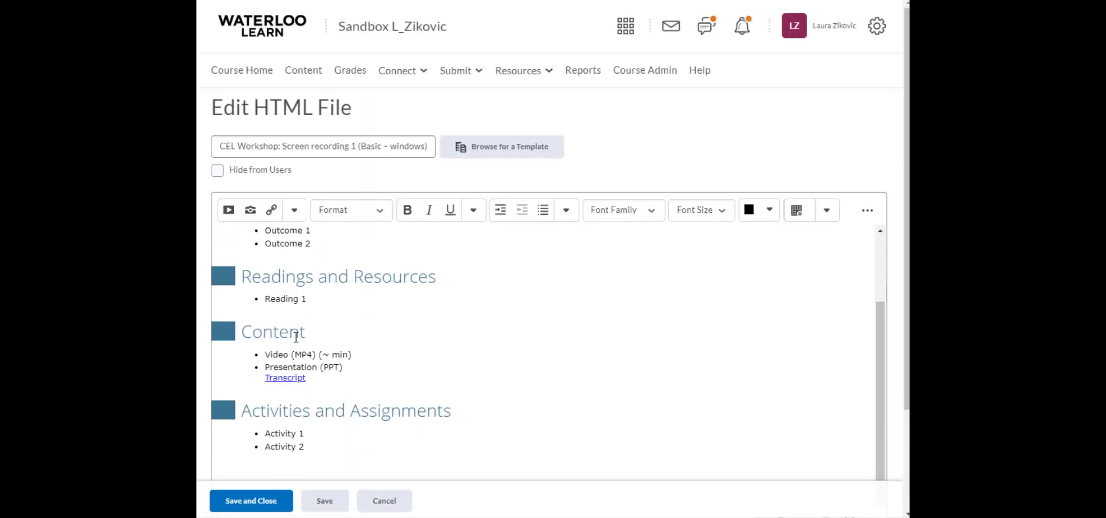
Replace the word Video in the Content list with a quicklink to the course file test-presentation.mp4, titled "Test presentation"
left_click_drag(288, 355, 275, 355)
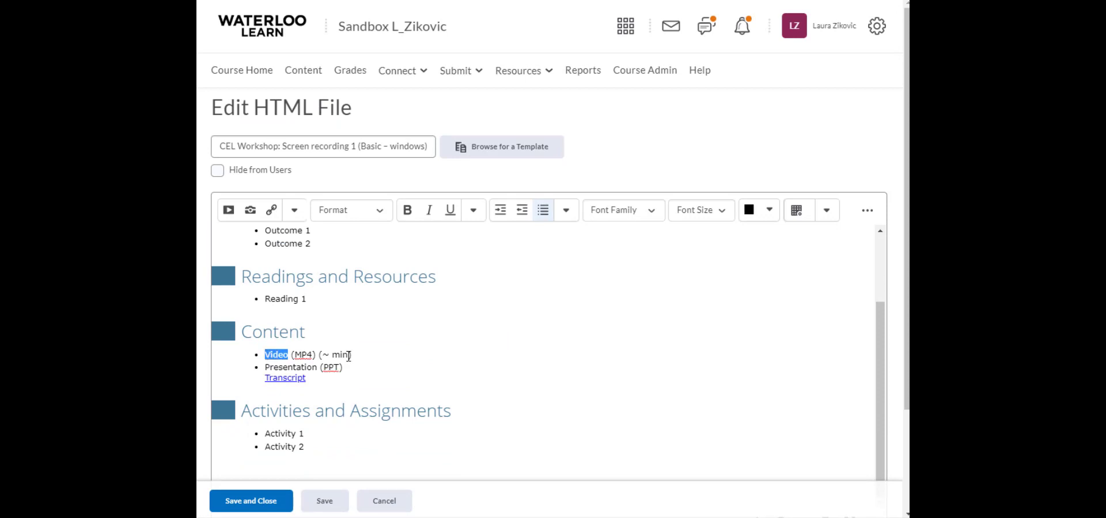
key("BackSpace")
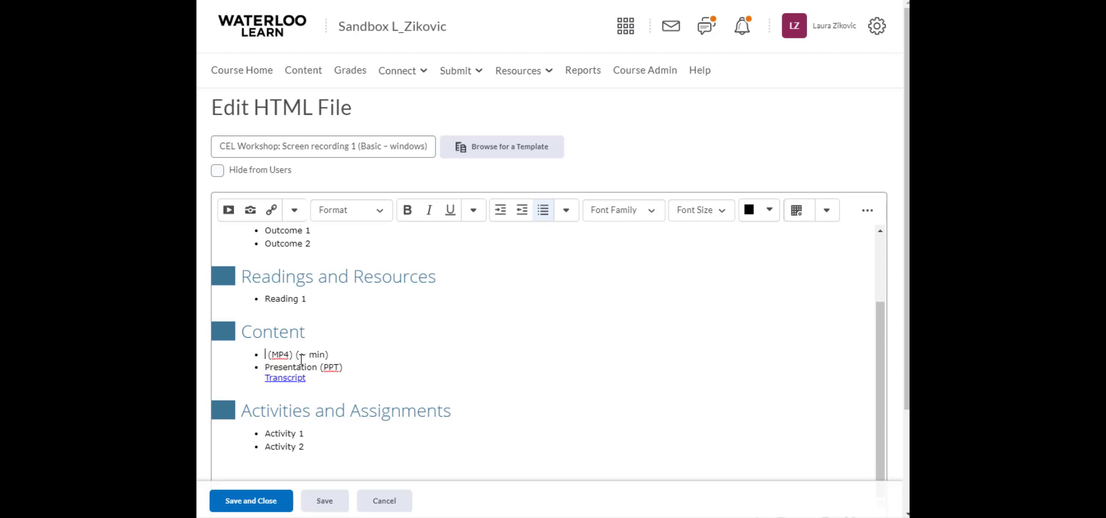
left_click(273, 212)
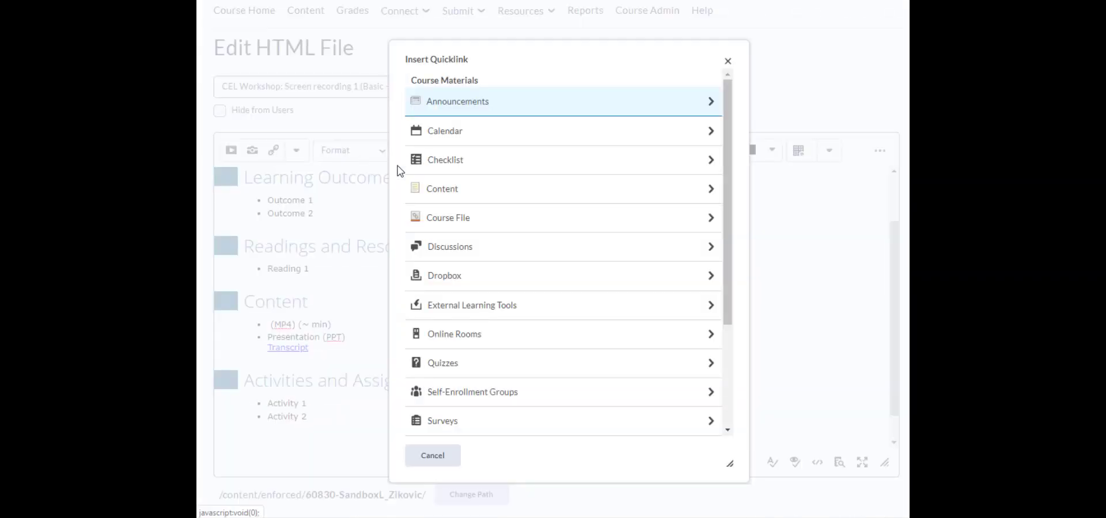
left_click(457, 225)
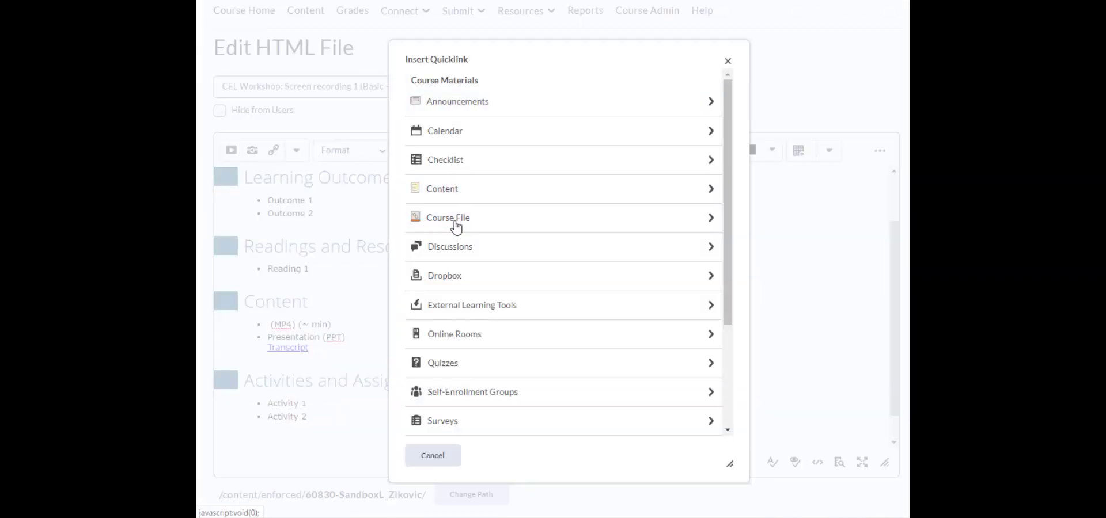
left_click(458, 207)
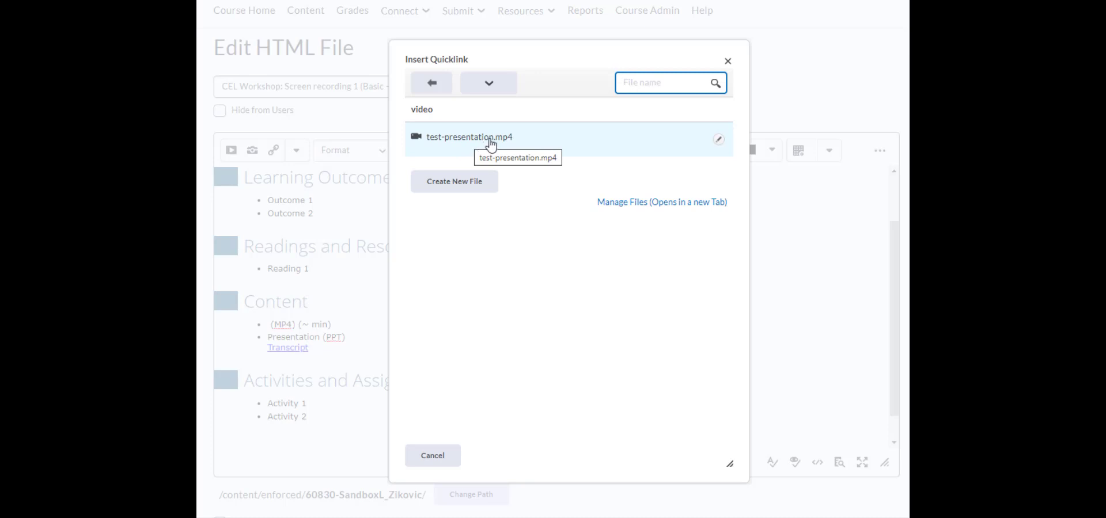
left_click(718, 143)
left_click_drag(588, 142, 375, 145)
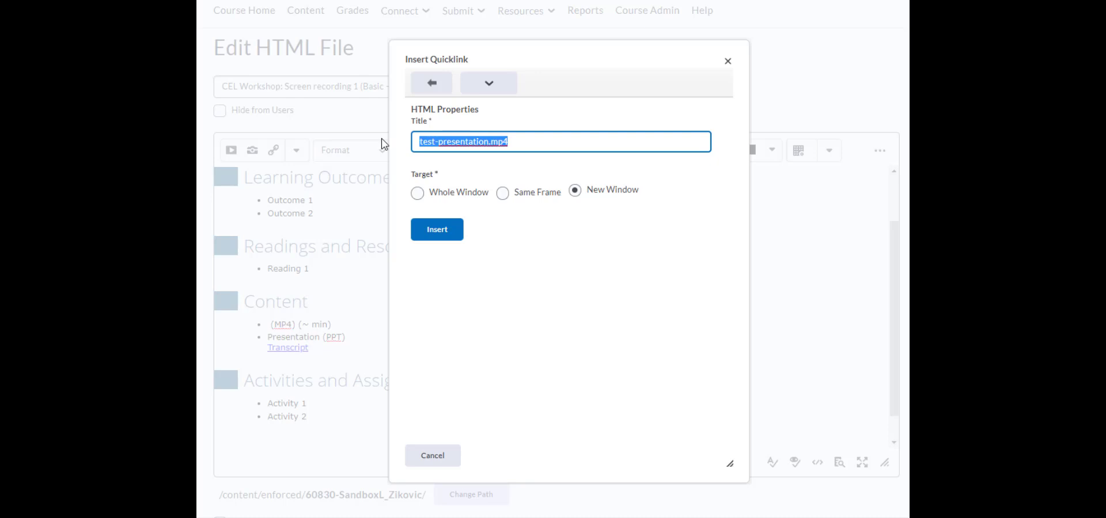
type("Test presenta")
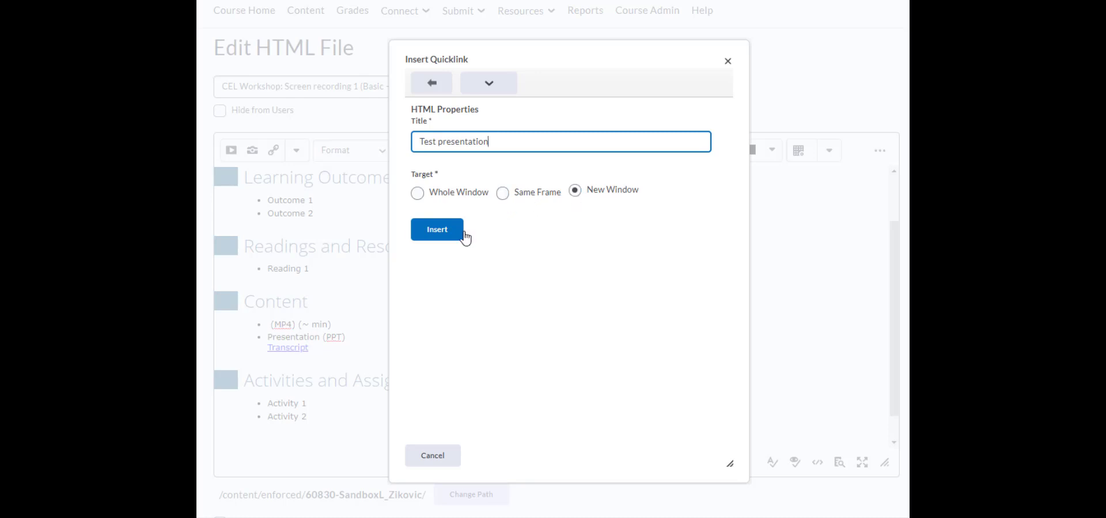
left_click(436, 230)
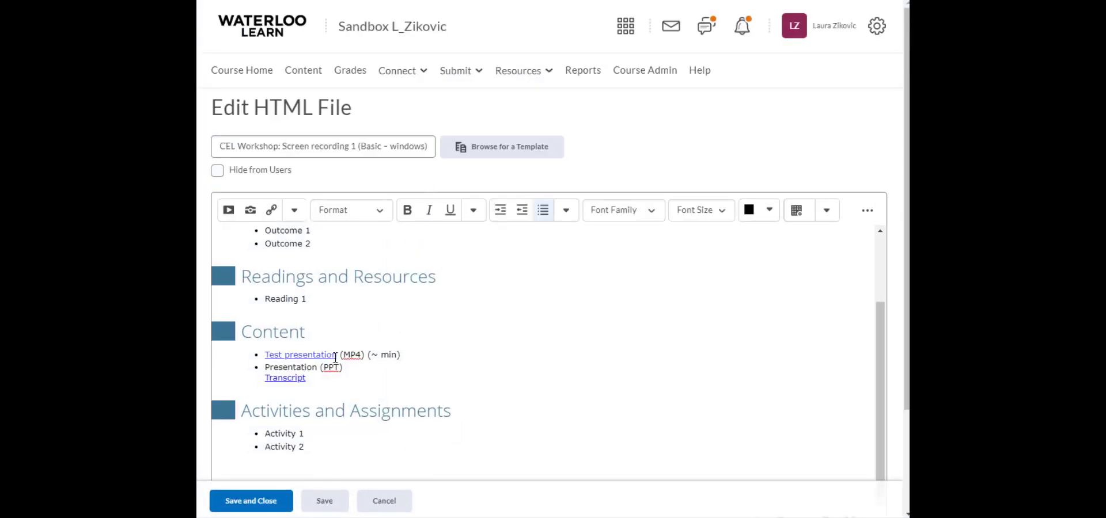
Check the video's length in File Explorer, then enter 1 as the minutes for the MP4 item and save and close the page
left_click(335, 358)
key("alt+Tab")
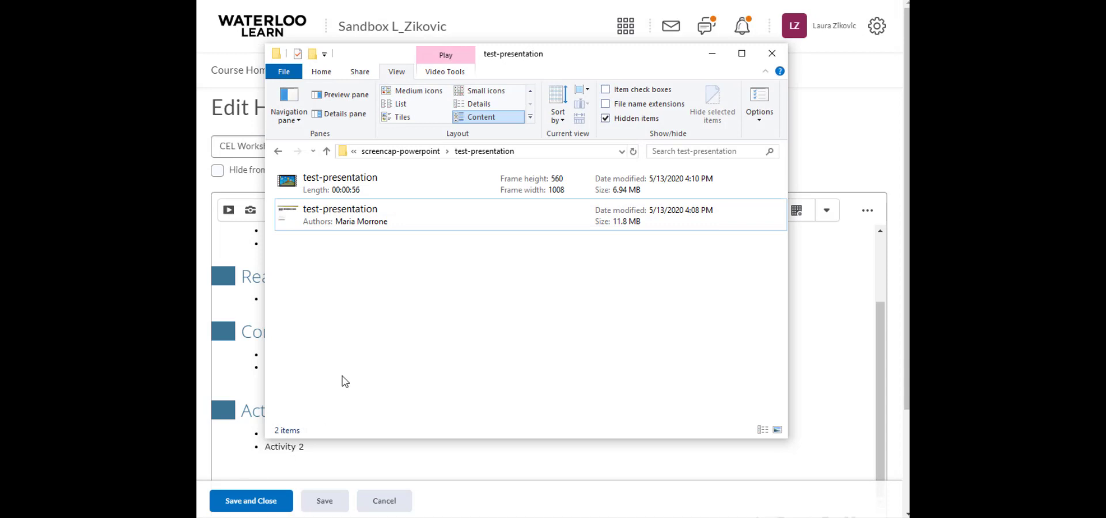
left_click(333, 182)
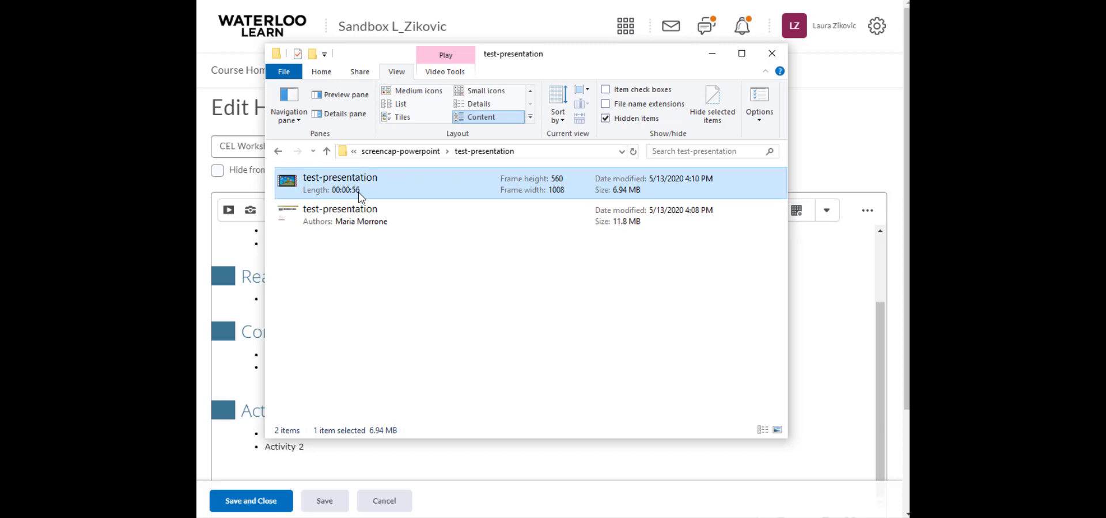
left_click(820, 276)
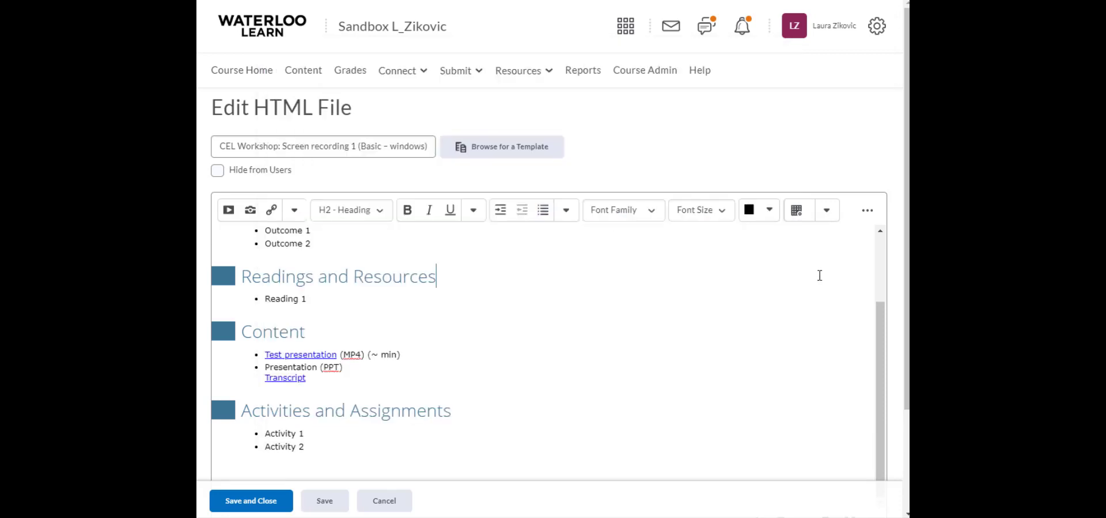
left_click(380, 356)
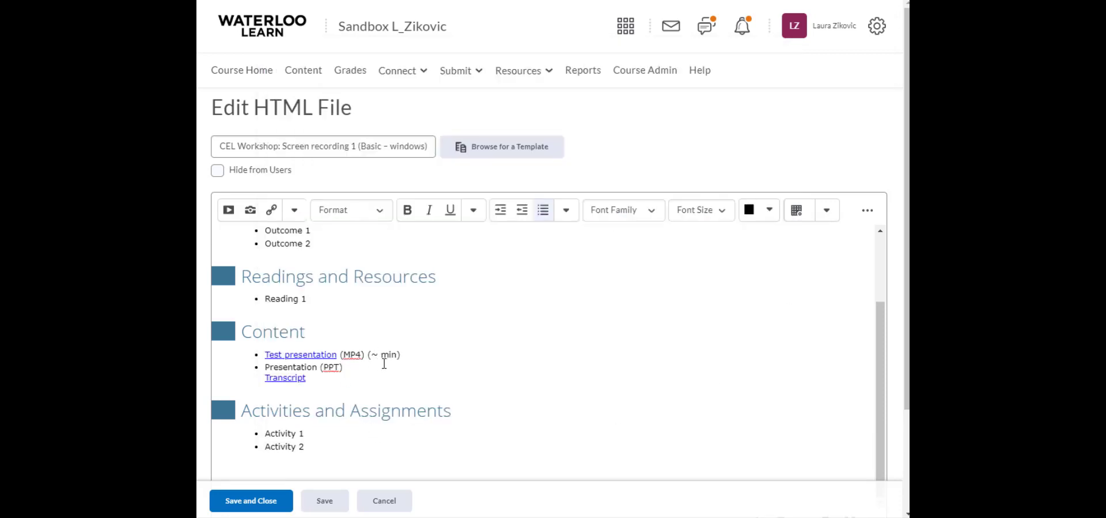
type("1")
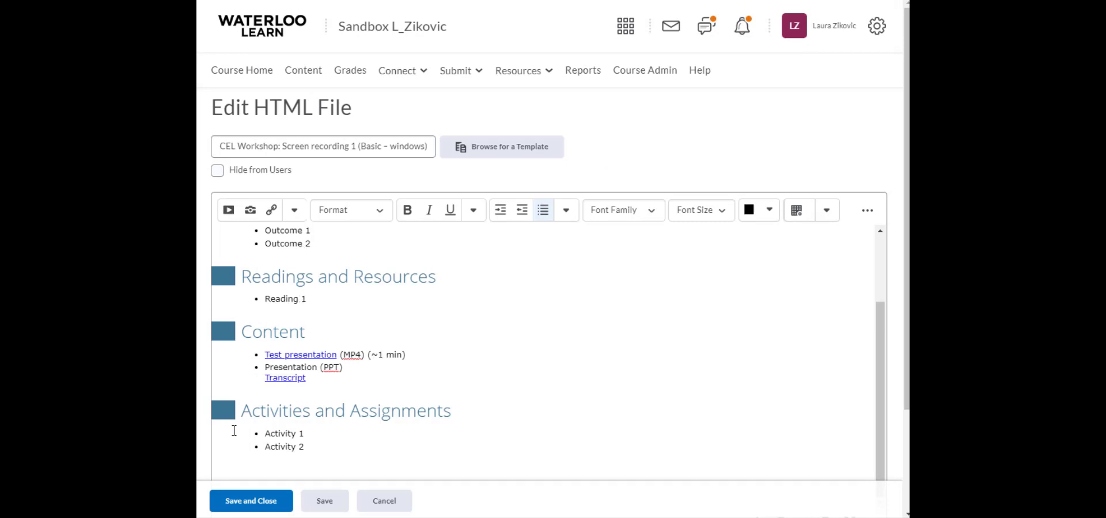
left_click(249, 502)
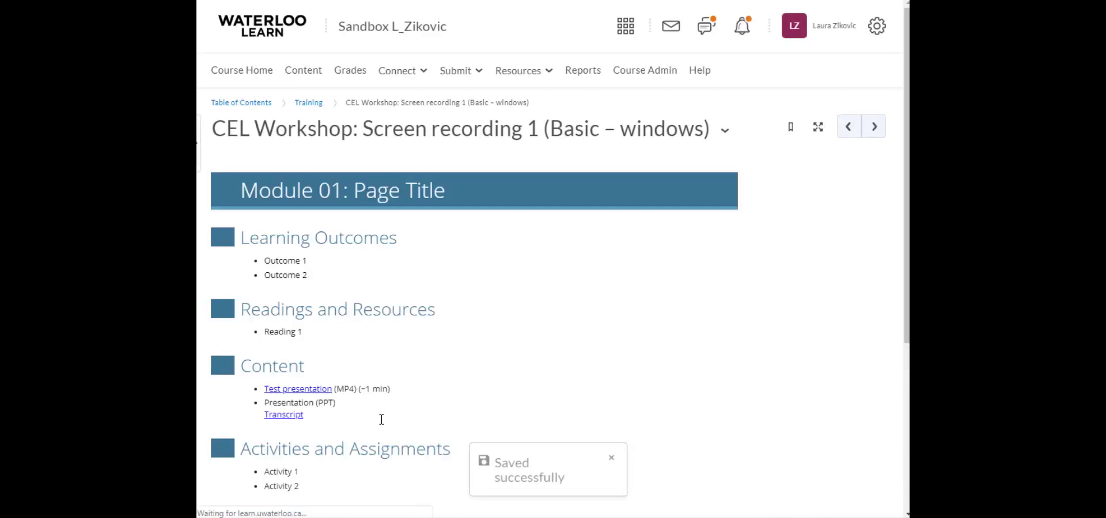
Reopen the page for HTML editing, remove the word Presentation before (PPT), and choose test-presentation.pptx from the presentations folder as a quicklink with editable properties
scroll(394, 326, "down", 1)
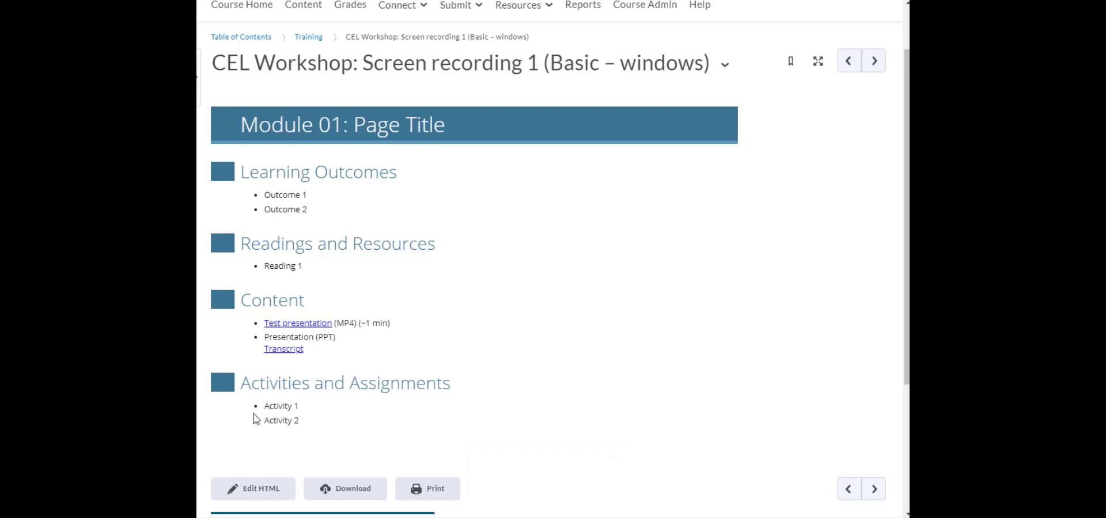
left_click(264, 493)
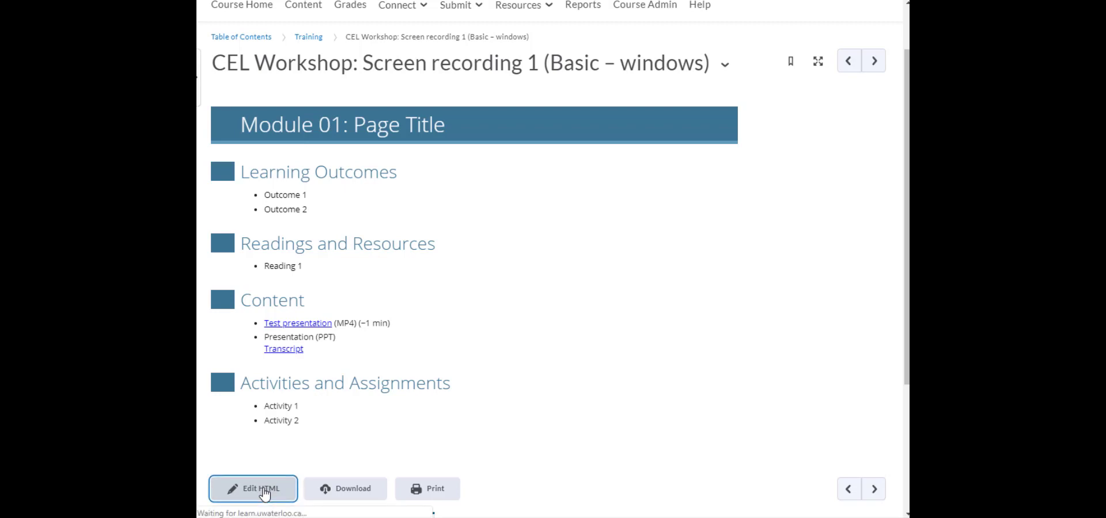
scroll(331, 365, "down", 1)
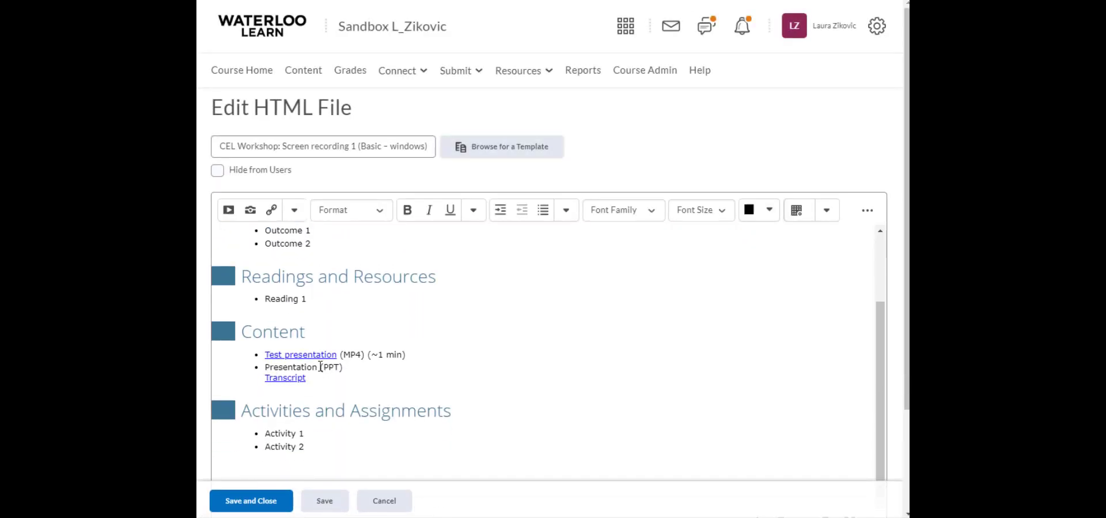
left_click_drag(318, 368, 270, 369)
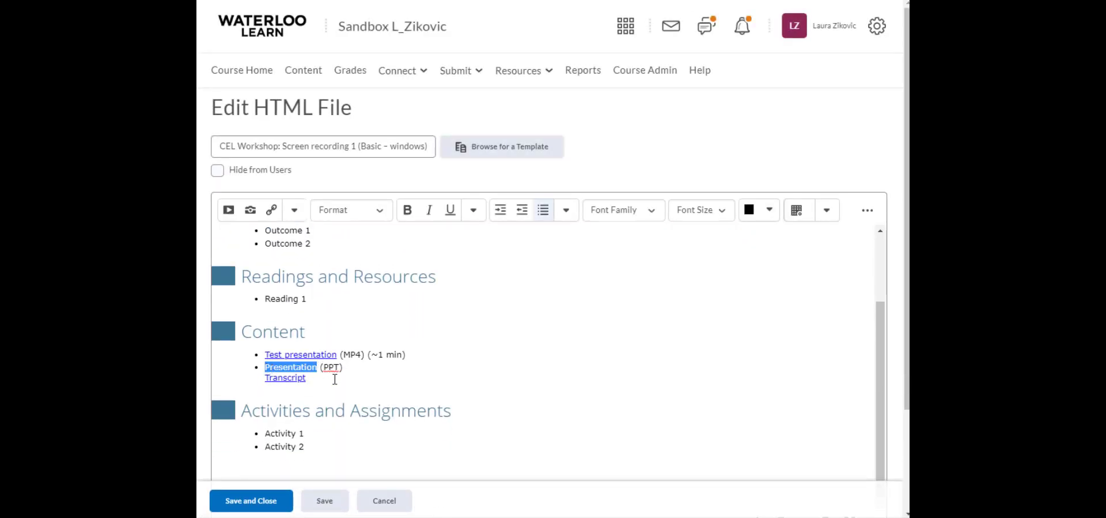
key("BackSpace")
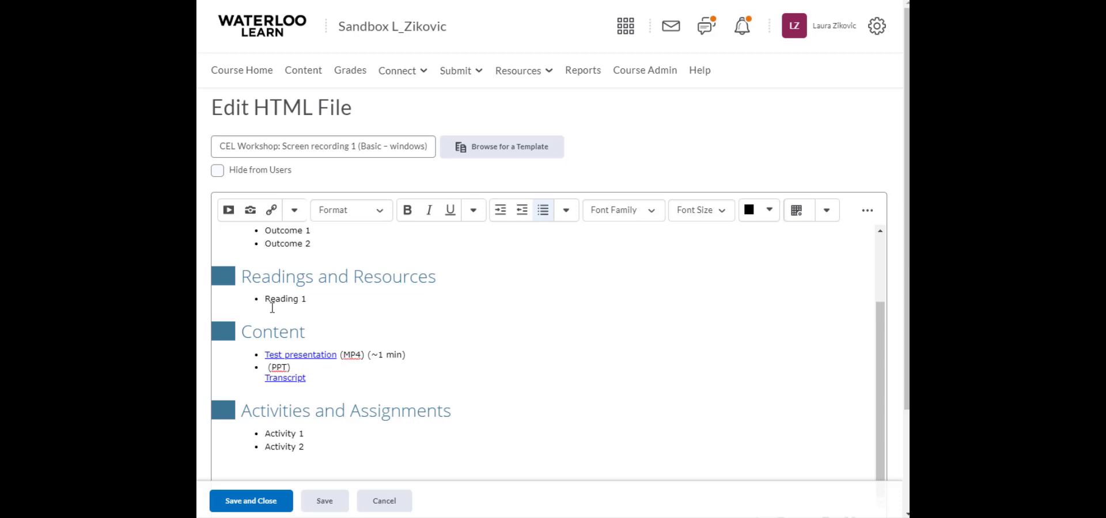
left_click(272, 211)
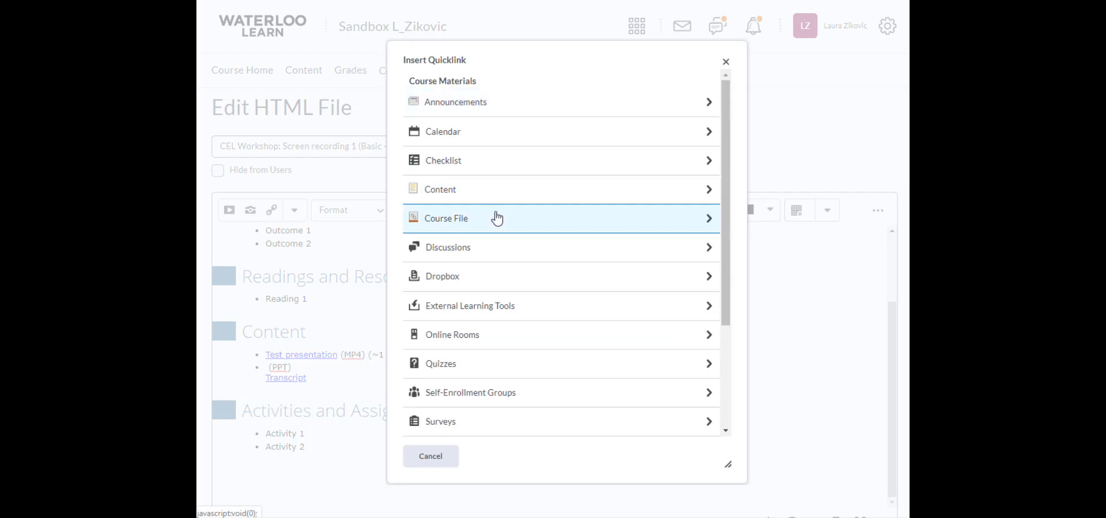
left_click(497, 218)
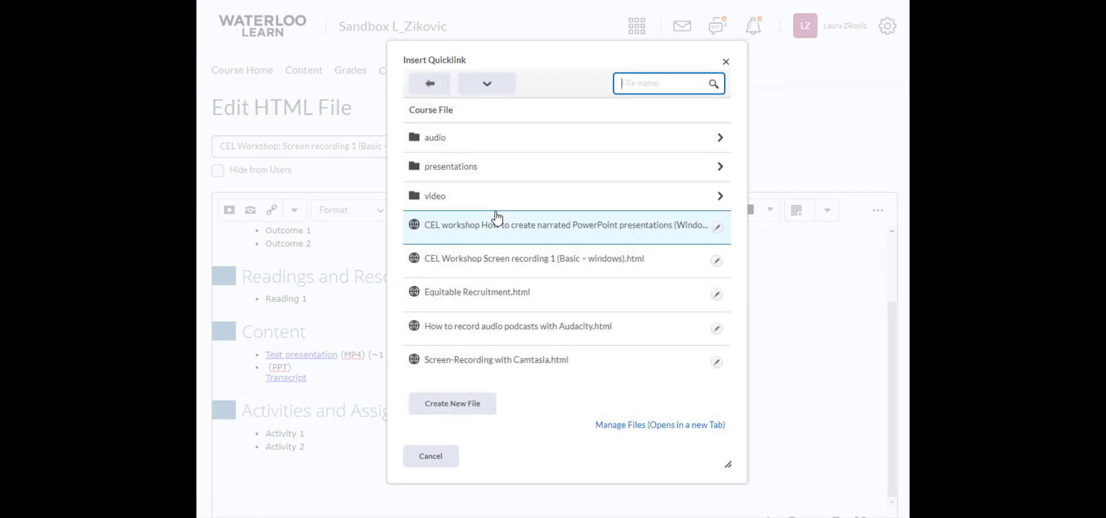
left_click(504, 166)
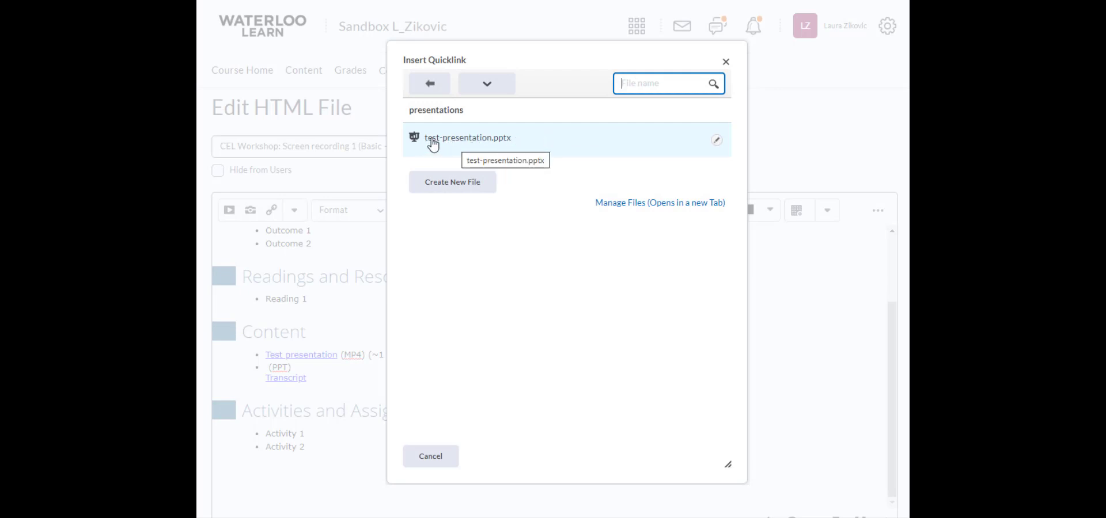
left_click(719, 147)
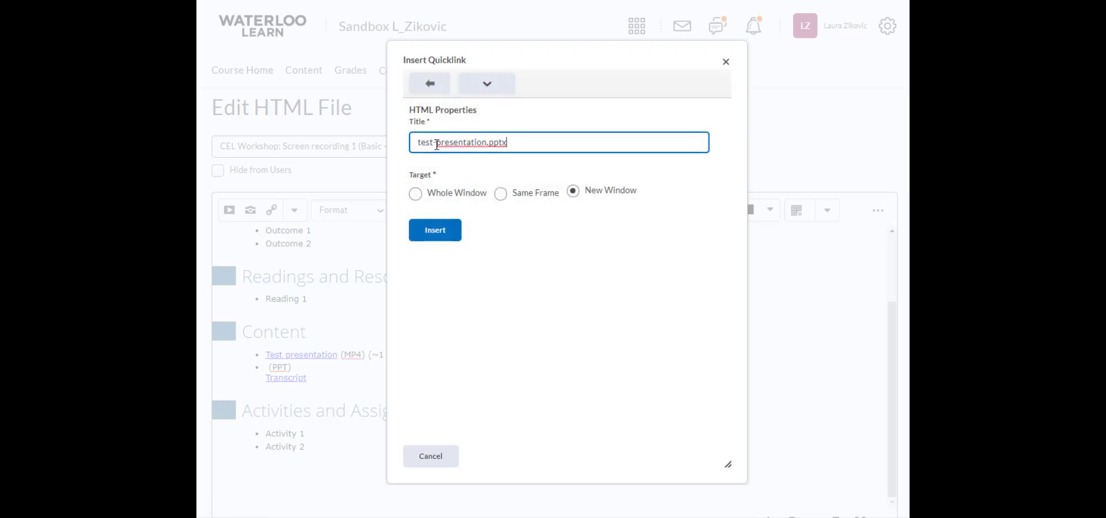
Title the quicklink "Presentation" with Same Frame as its target, insert it, and save and close the page
left_click_drag(437, 143, 401, 149)
key("BackSpace")
left_click(491, 142)
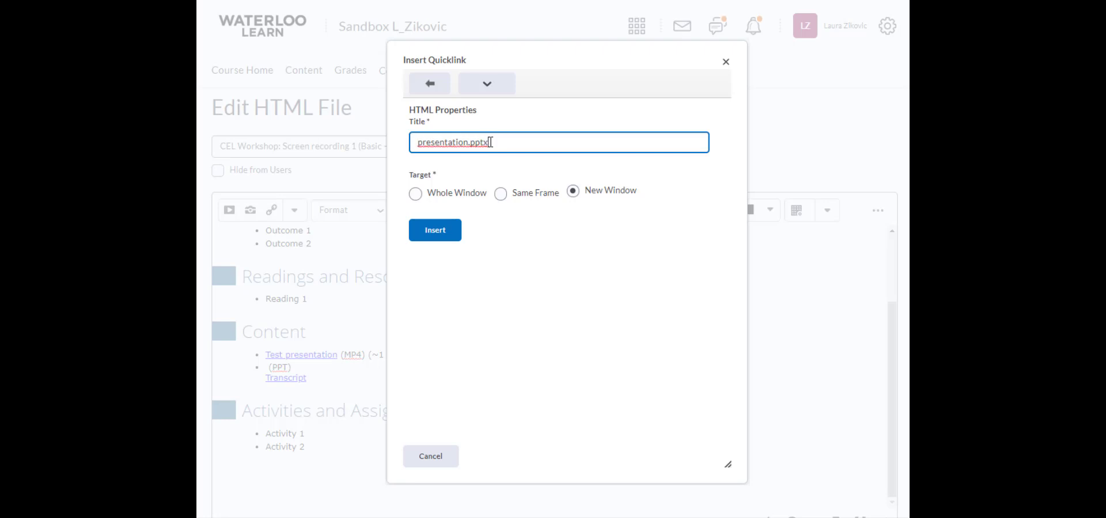
key("BackSpace")
key("BackSpace")
key("BackSpace")
key("BackSpace")
key("BackSpace")
left_click(418, 143)
key("Delete")
type("P")
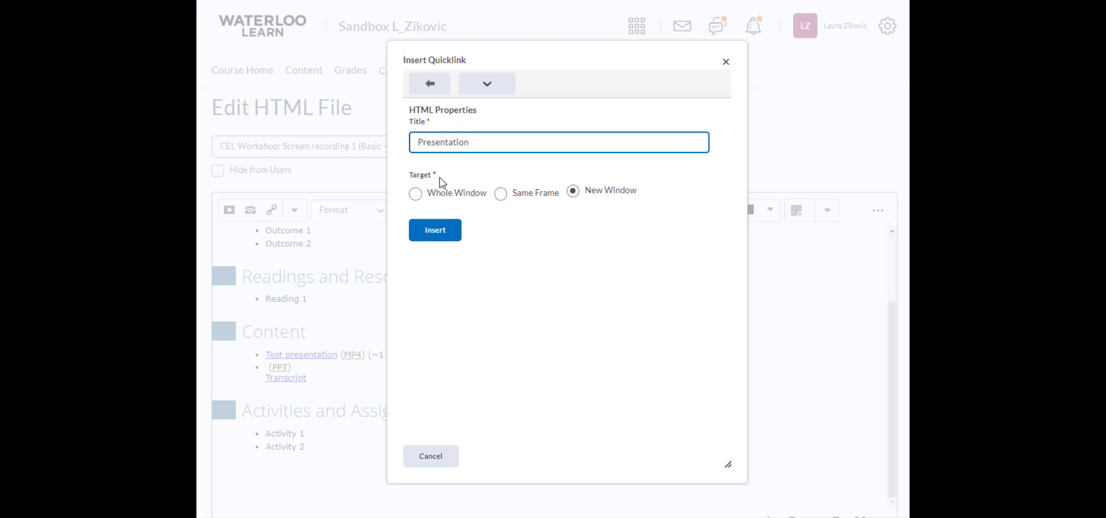
left_click(501, 195)
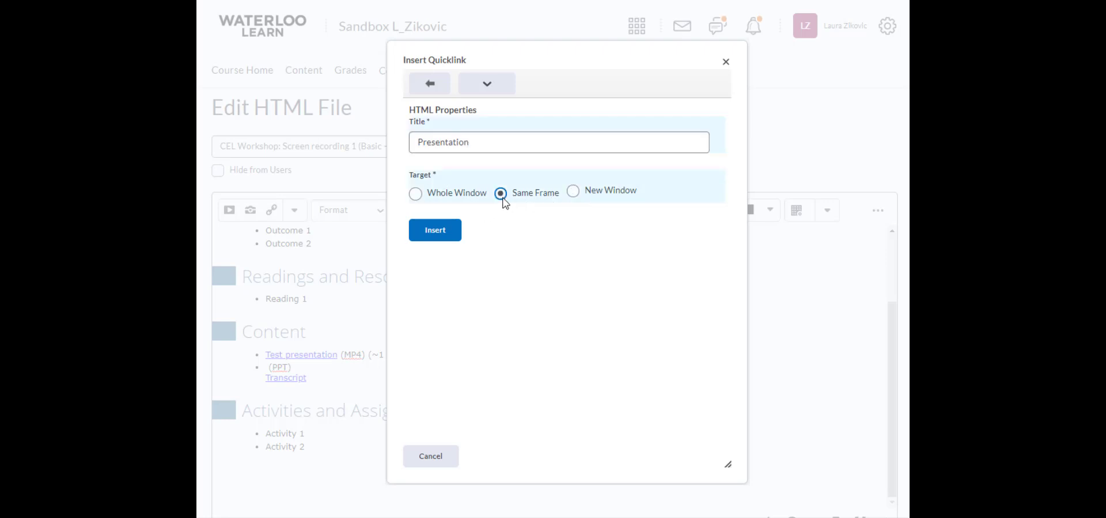
left_click(444, 233)
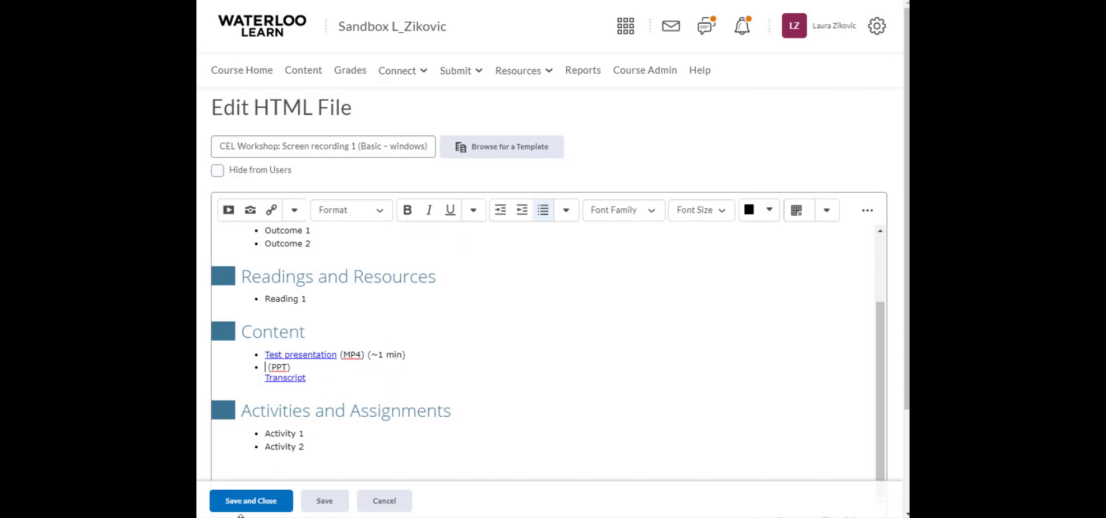
left_click(248, 512)
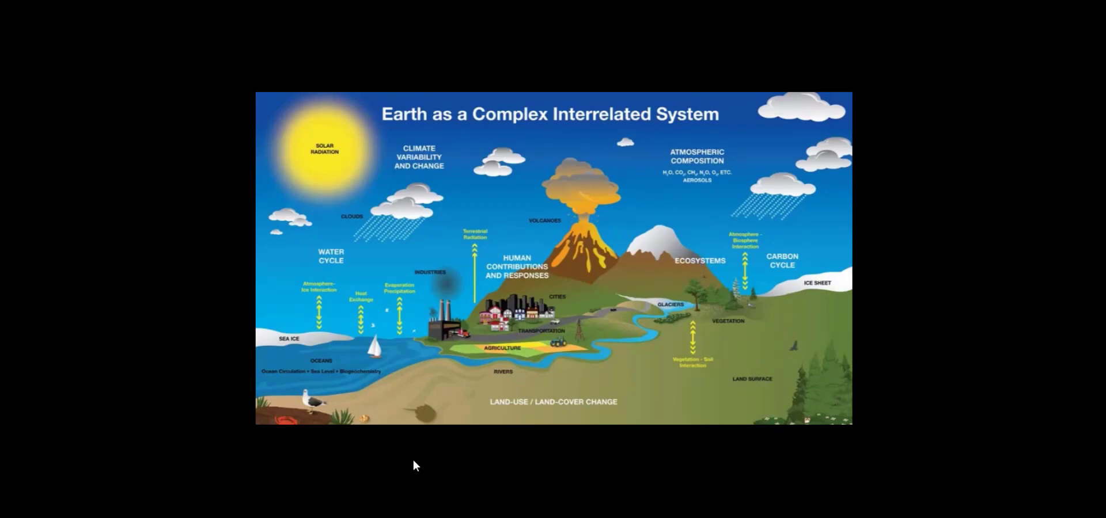
Test the Test presentation link by playing the video and skipping ahead through it to near its end
mouse_move(329, 420)
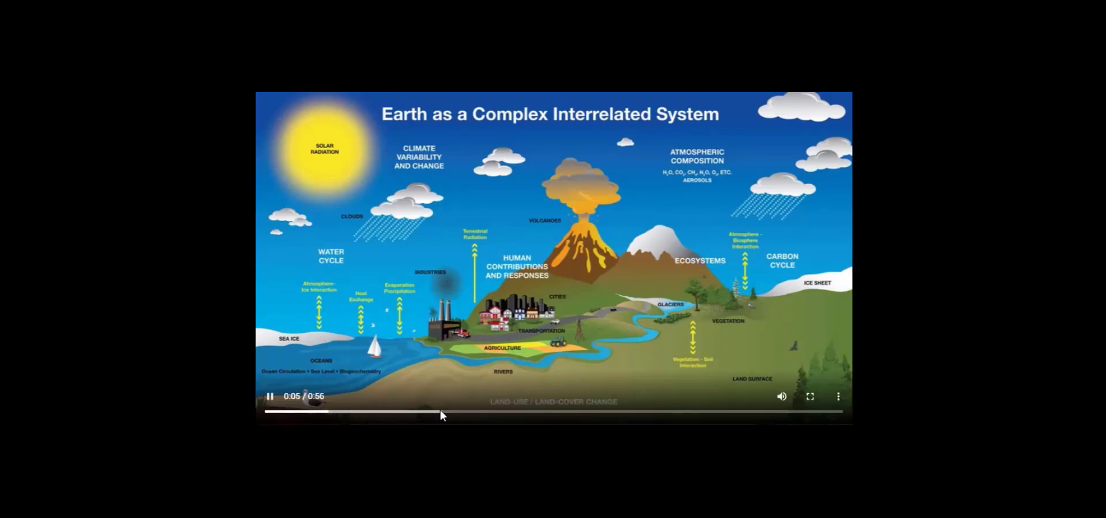
left_click(524, 411)
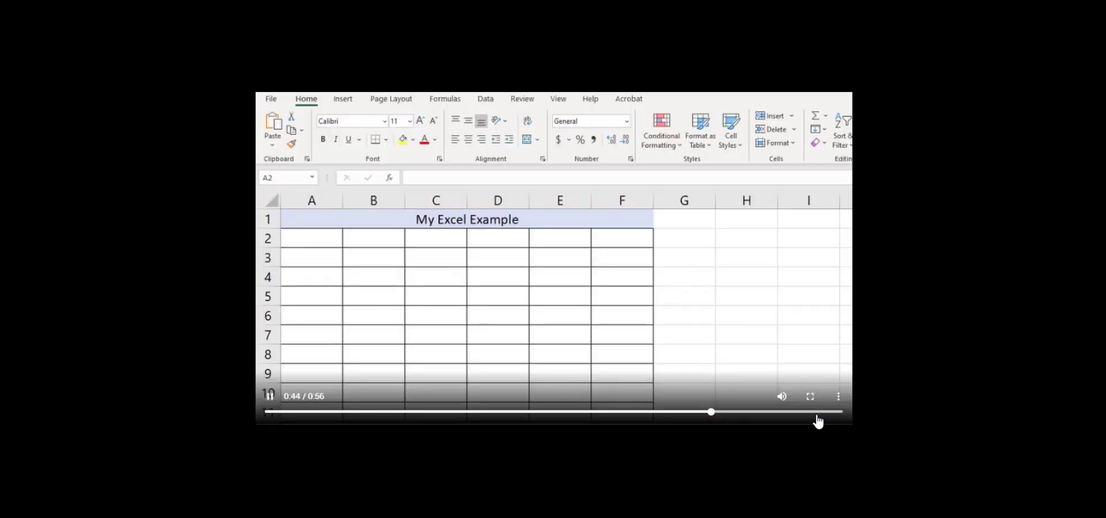
left_click(817, 420)
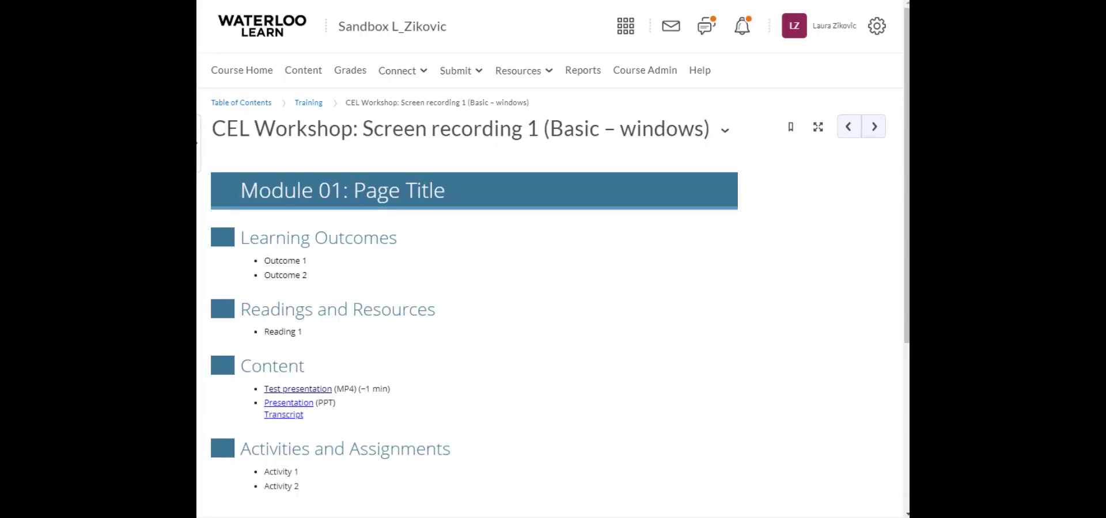
Test the Presentation link on the page by opening the downloaded file in PowerPoint and starting its slide show
scroll(622, 365, "down", 1)
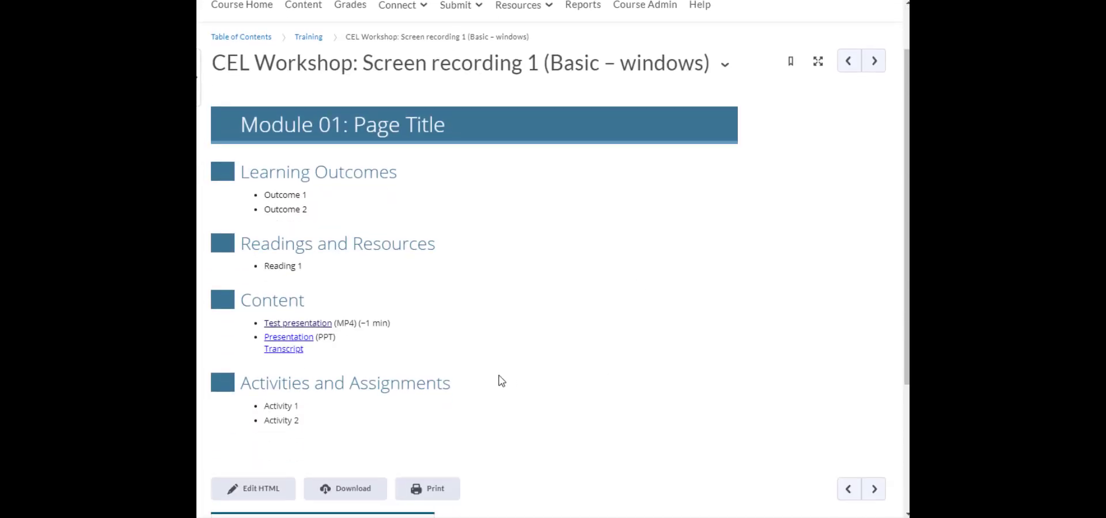
left_click(293, 338)
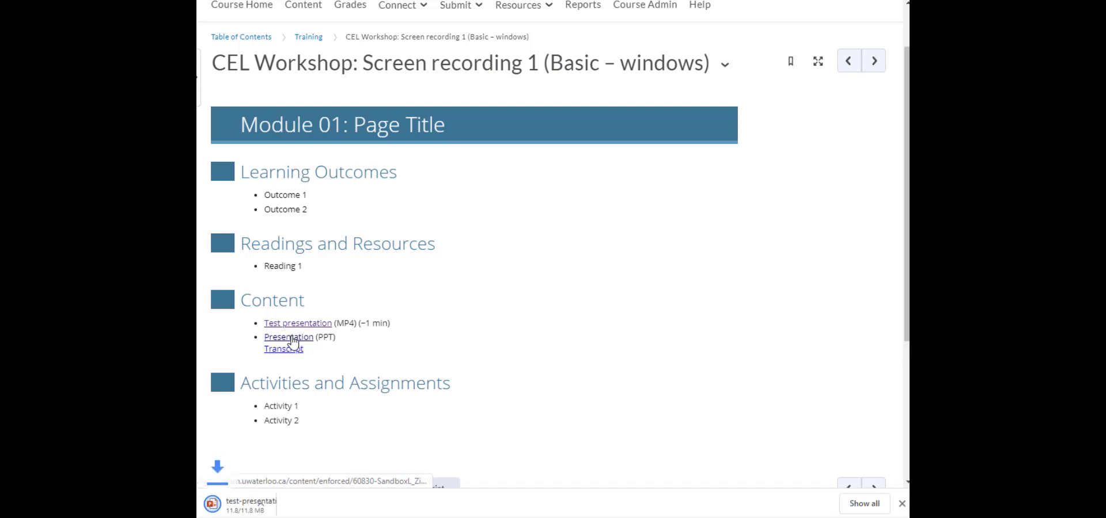
left_click(287, 507)
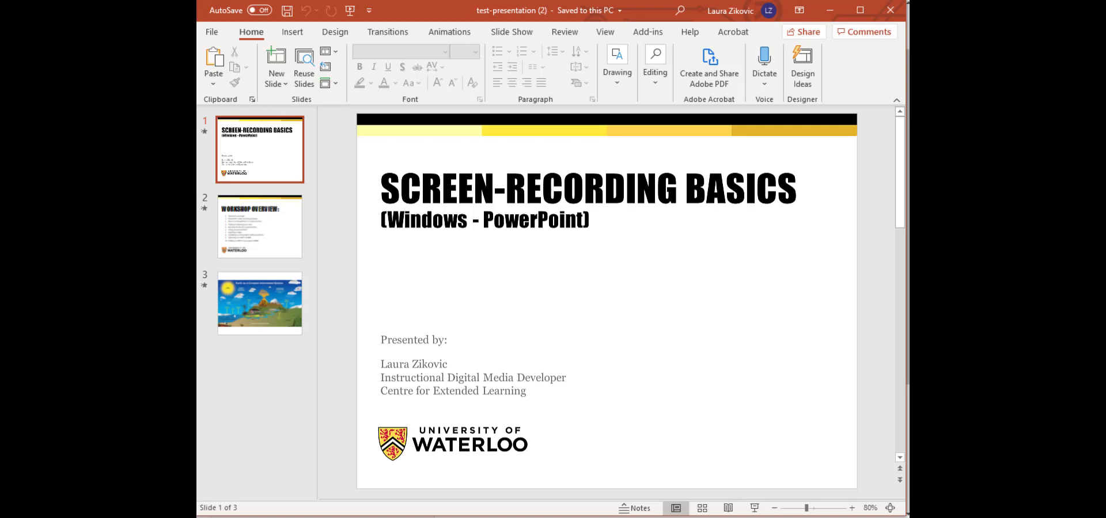
key("F5")
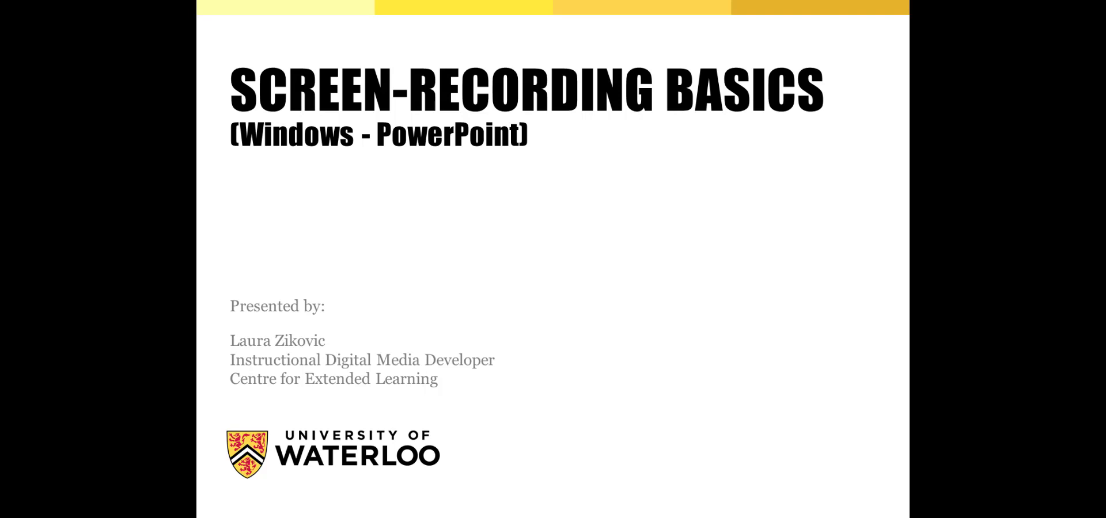